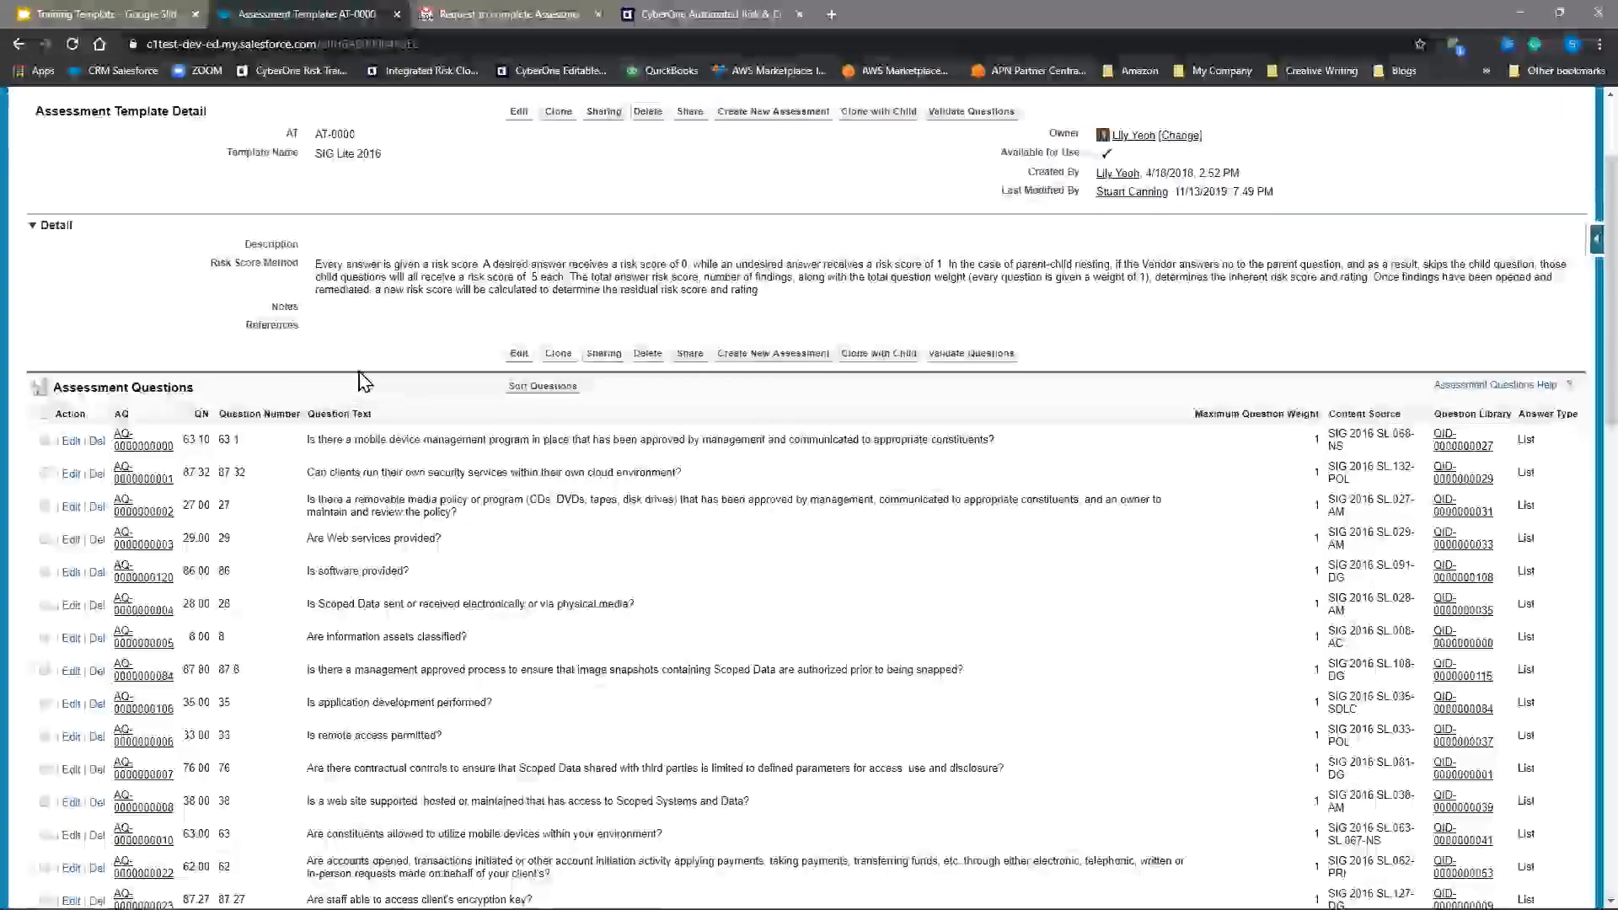
Start a new assessment template and name it "Training template 2"
scroll(362, 376, "up", 2)
left_click(327, 158)
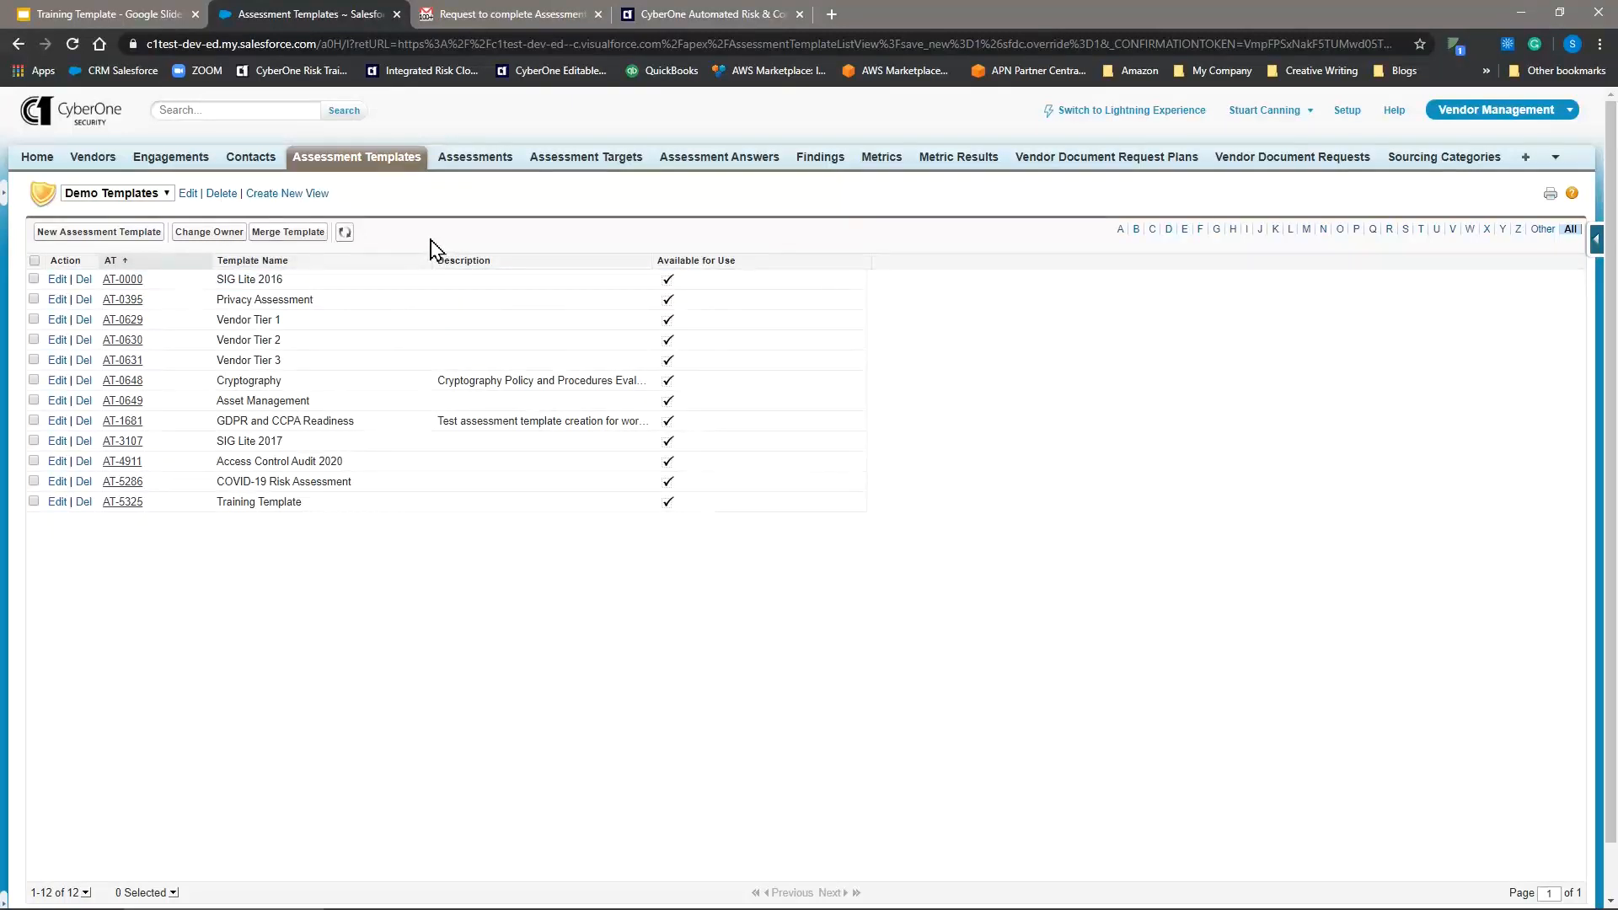
left_click(107, 232)
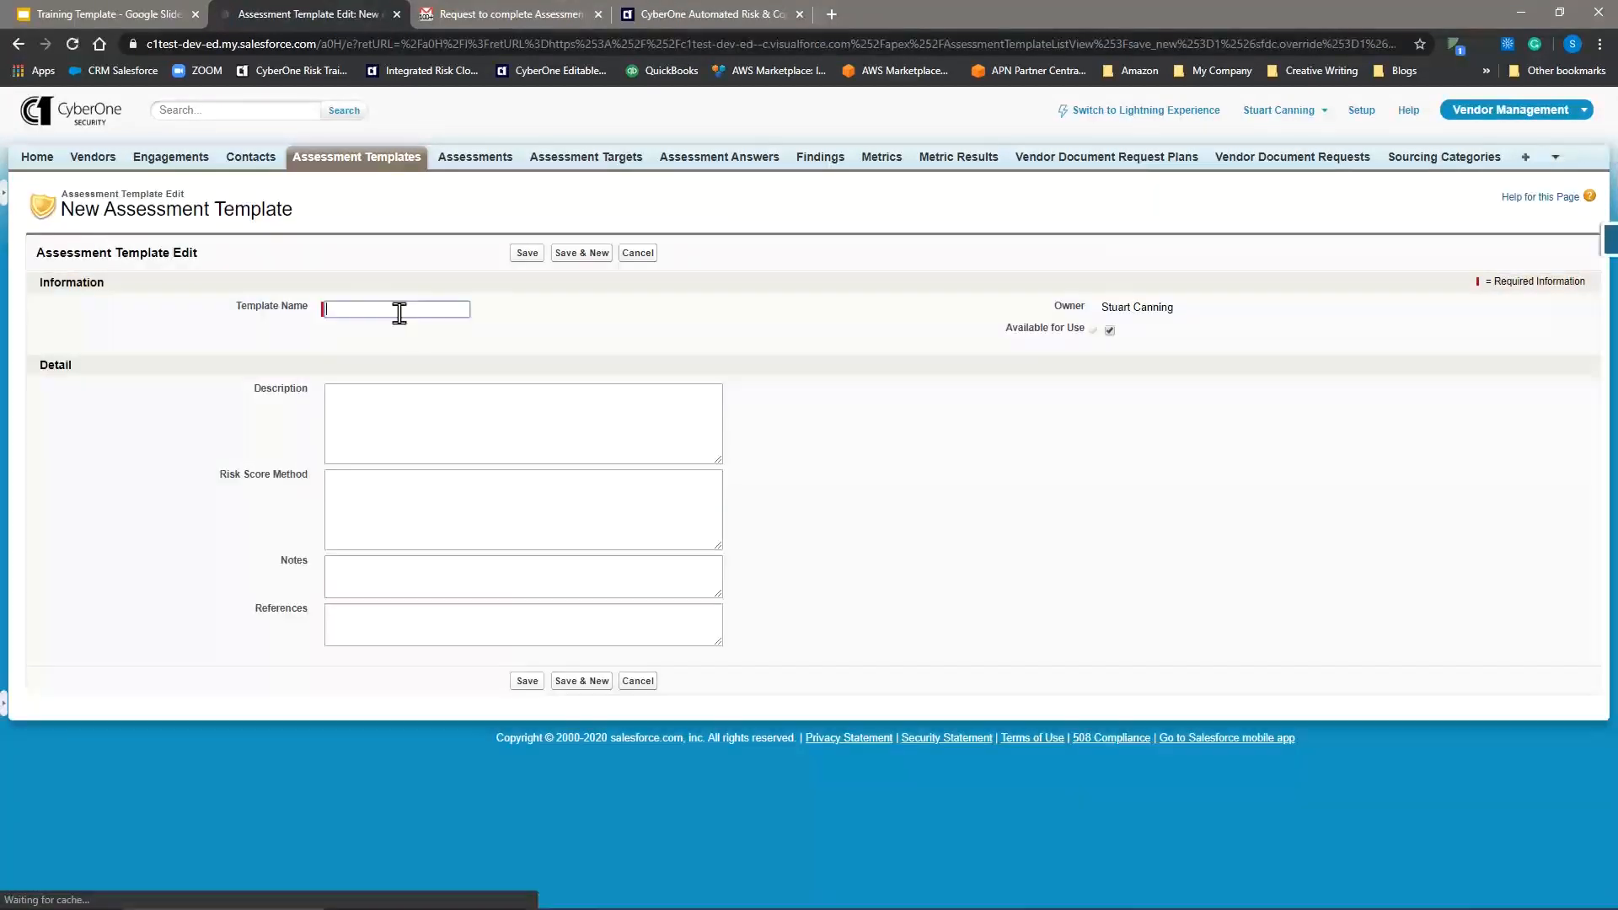
left_click(399, 310)
type("Tra")
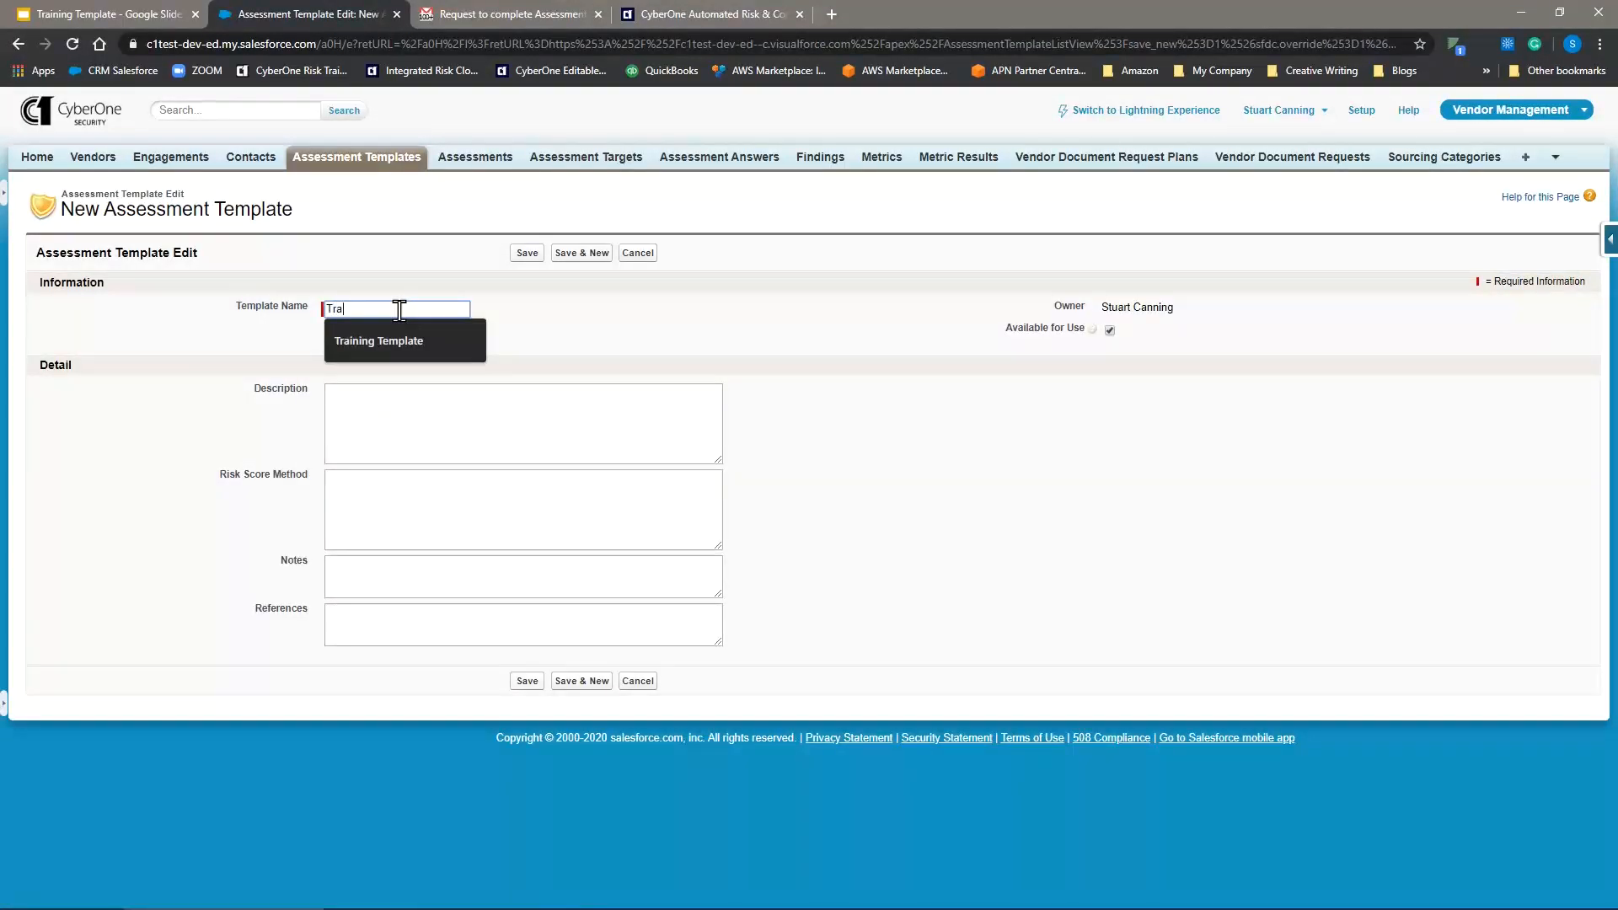
type("iun")
key("BackSpace")
type("ning template 2")
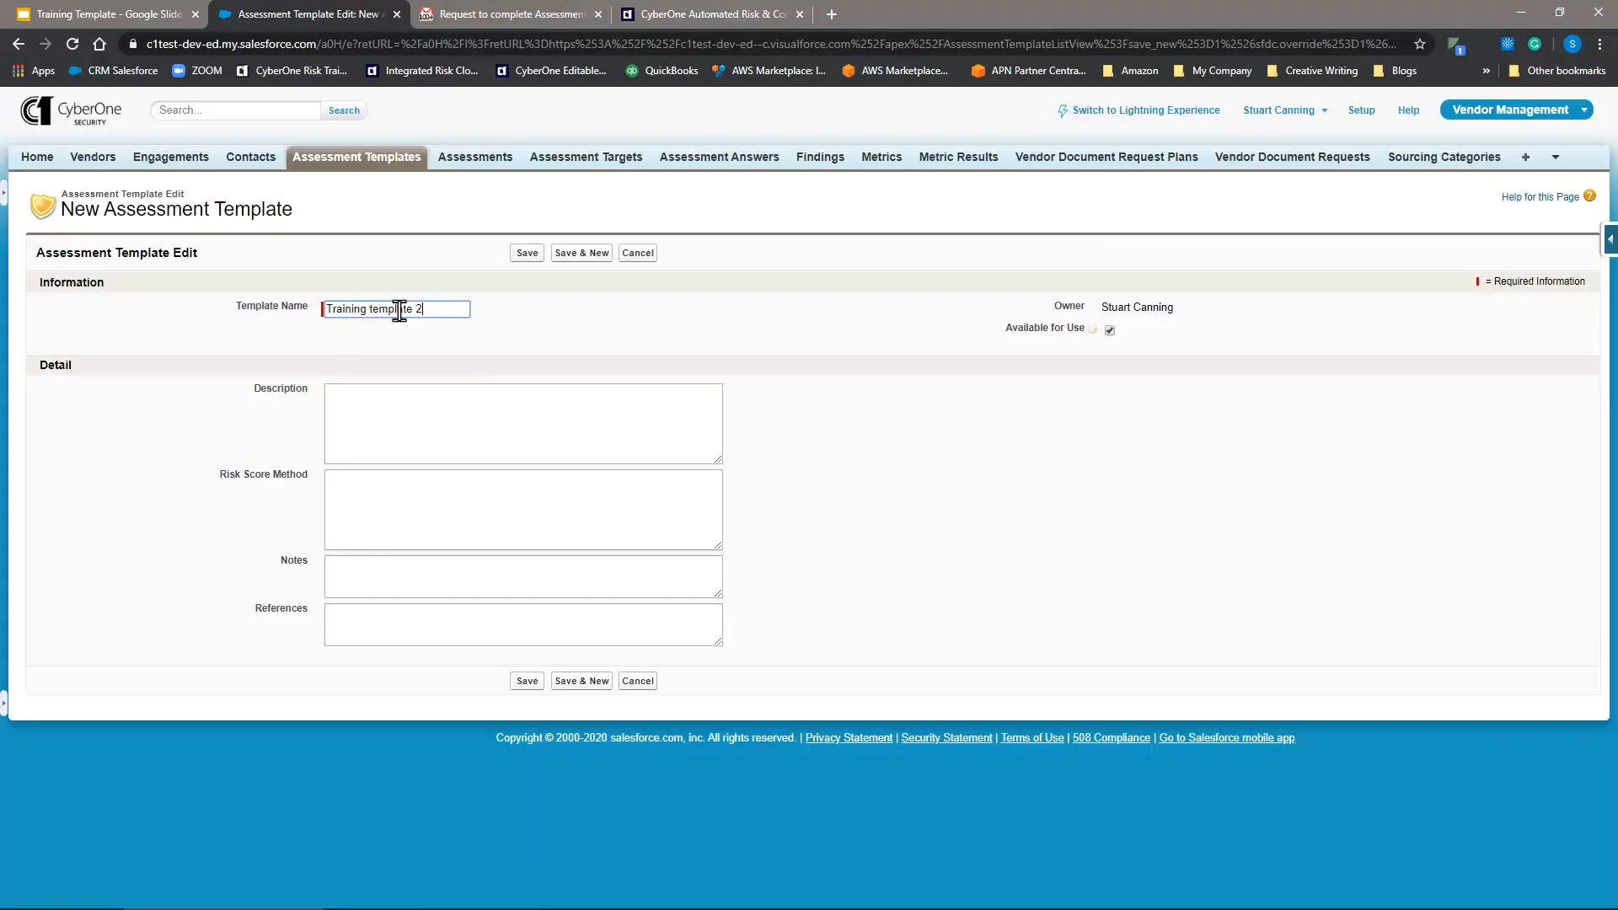
Enter the description "This is a test template" and save the new assessment template
left_click(375, 392)
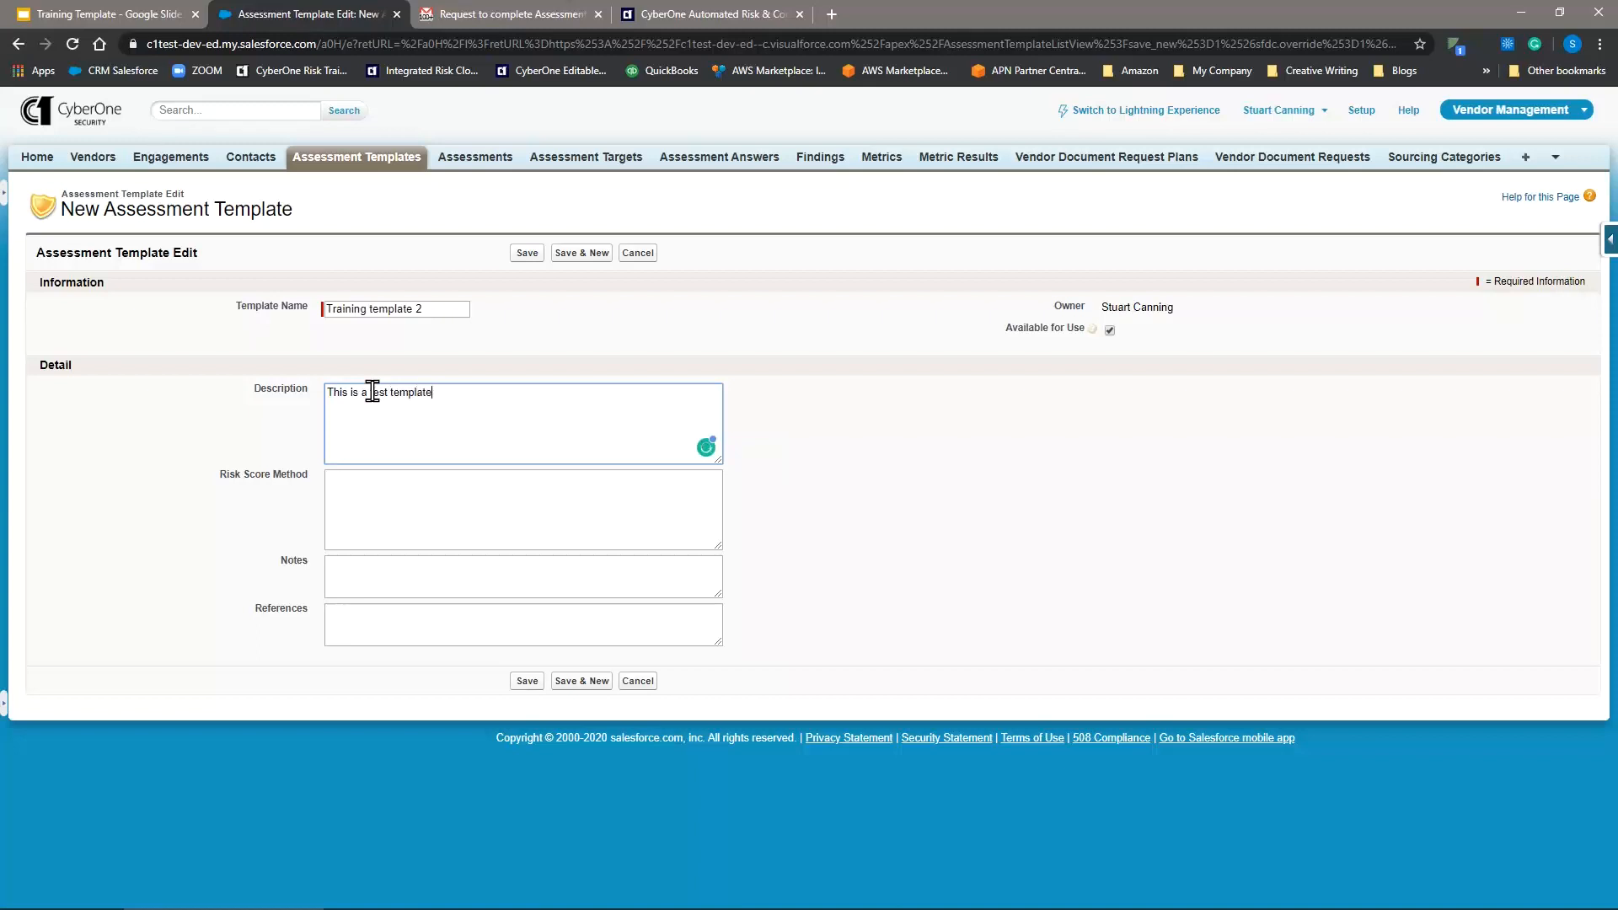
left_click(373, 484)
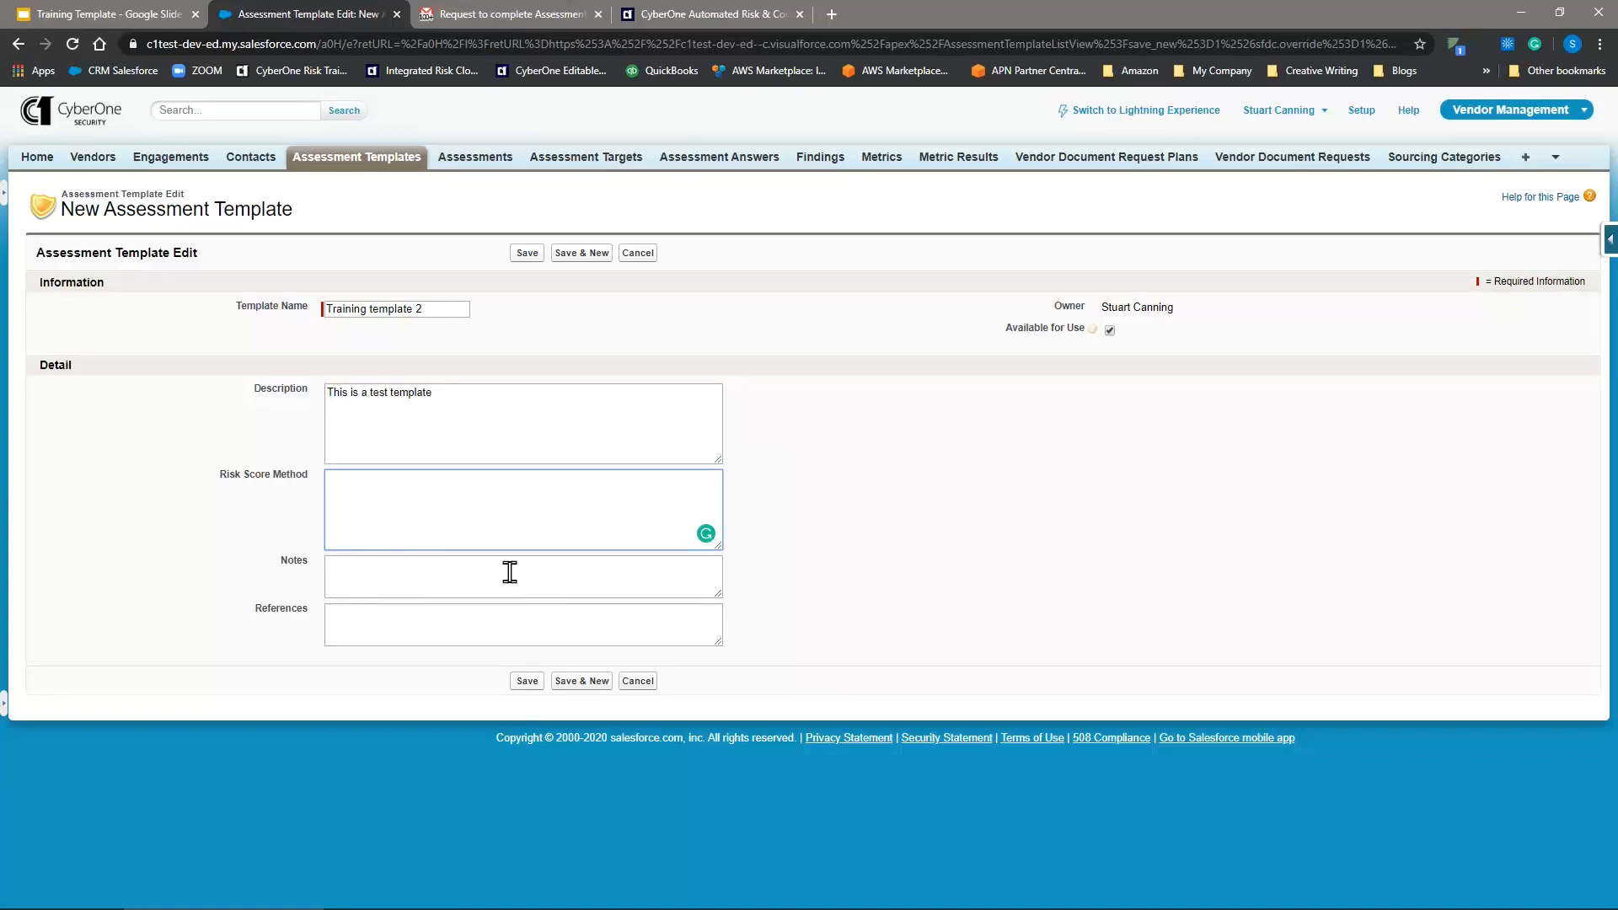
left_click(527, 680)
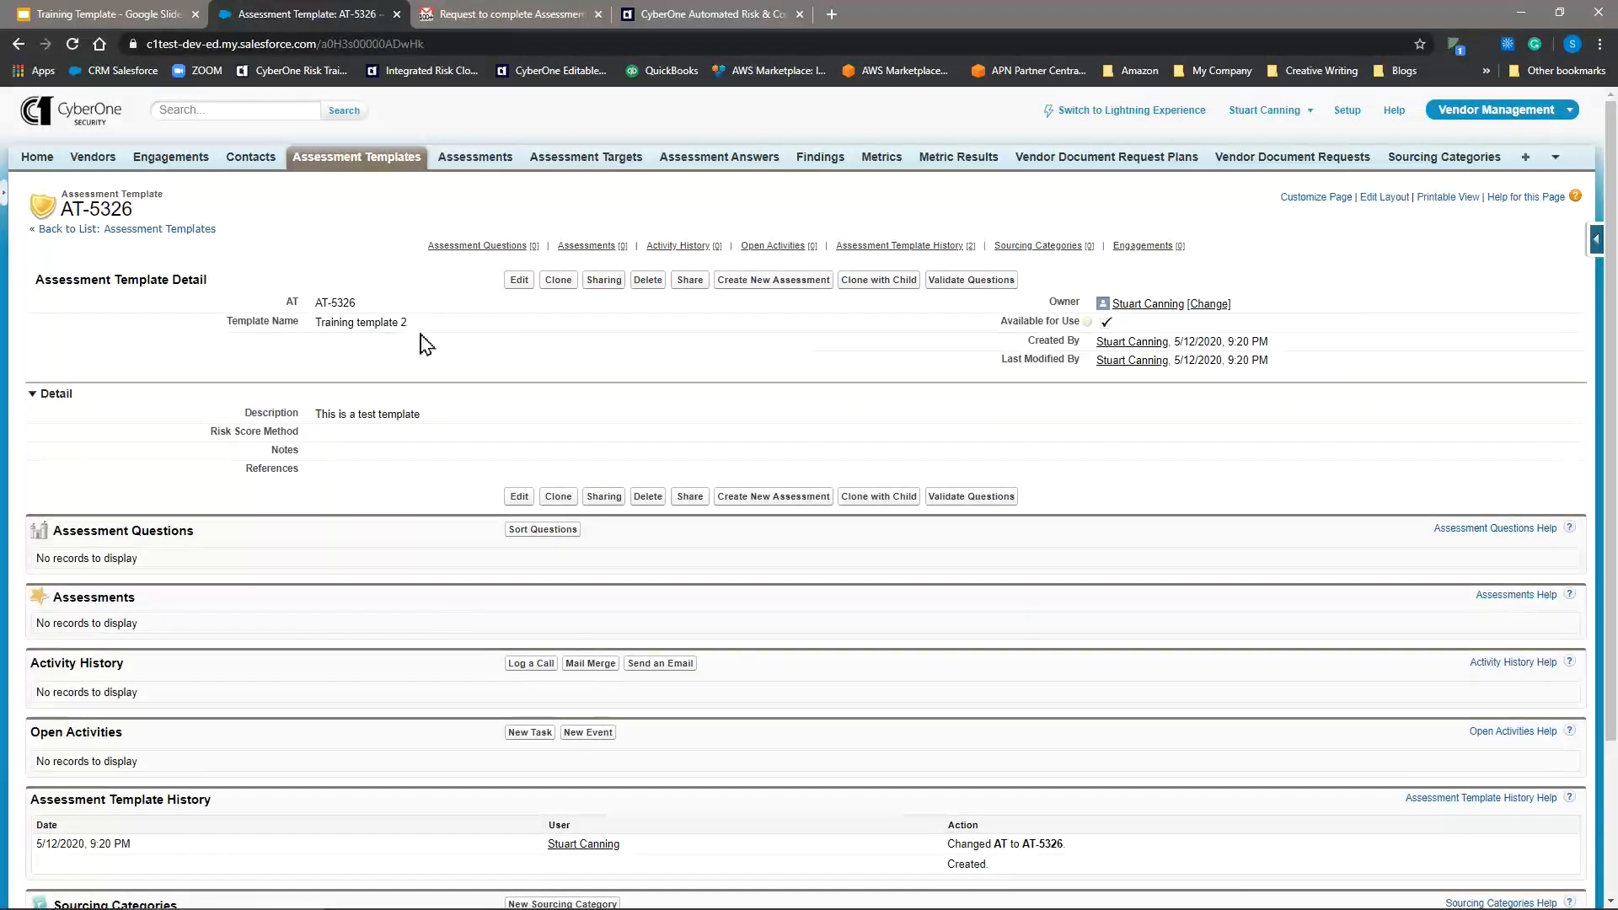
Open the Question Library from the complete list of record types
left_click(1527, 164)
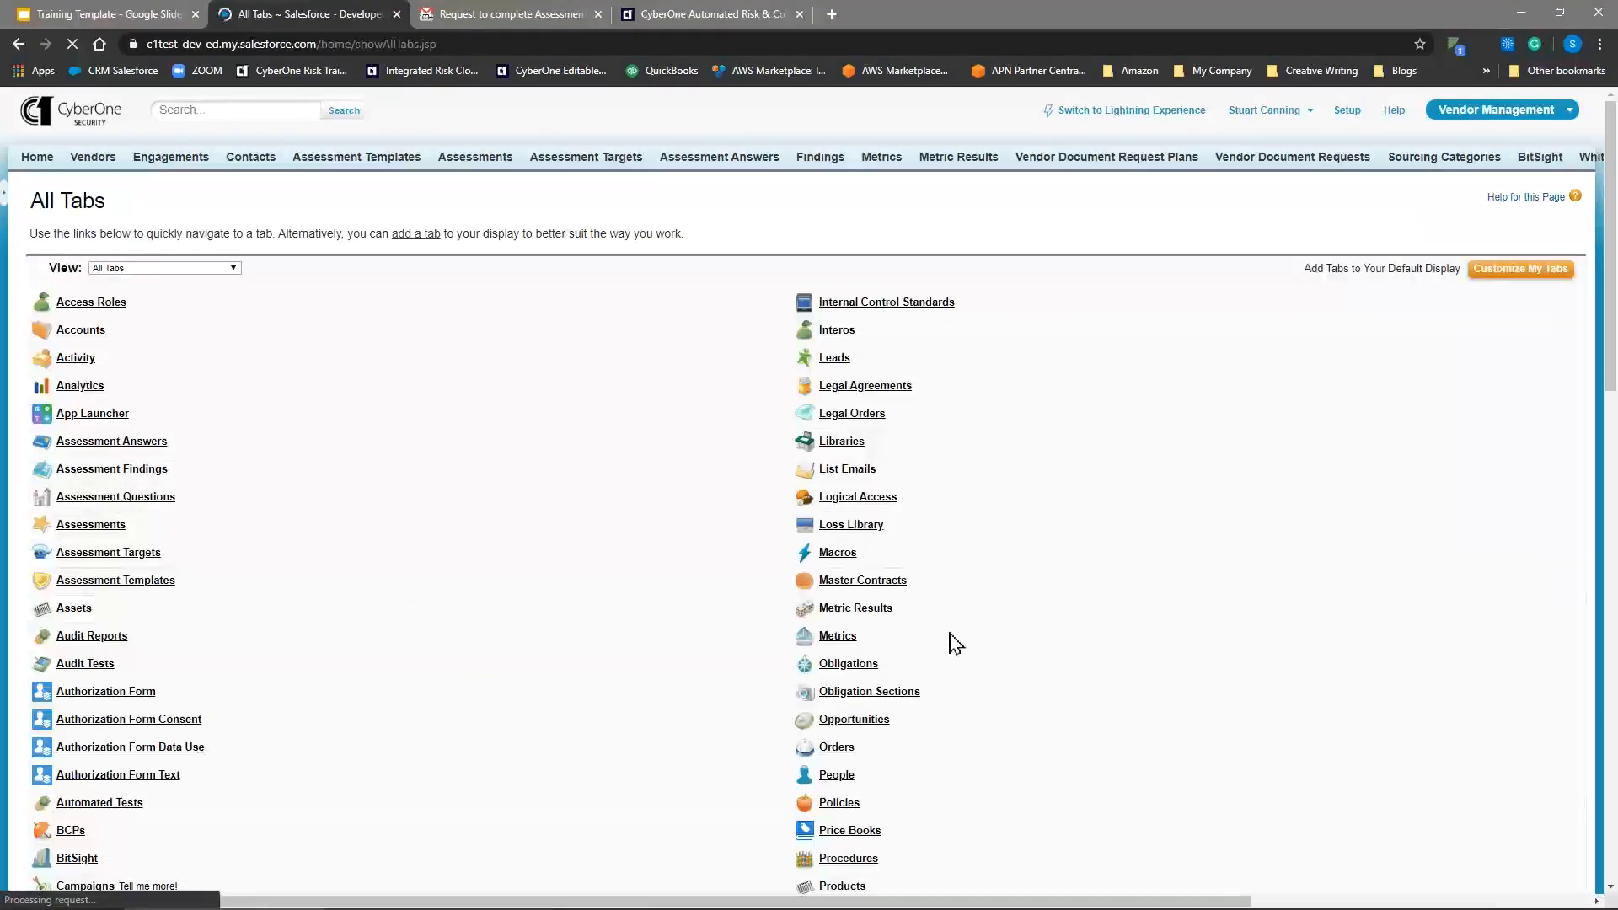
scroll(893, 670, "down", 5)
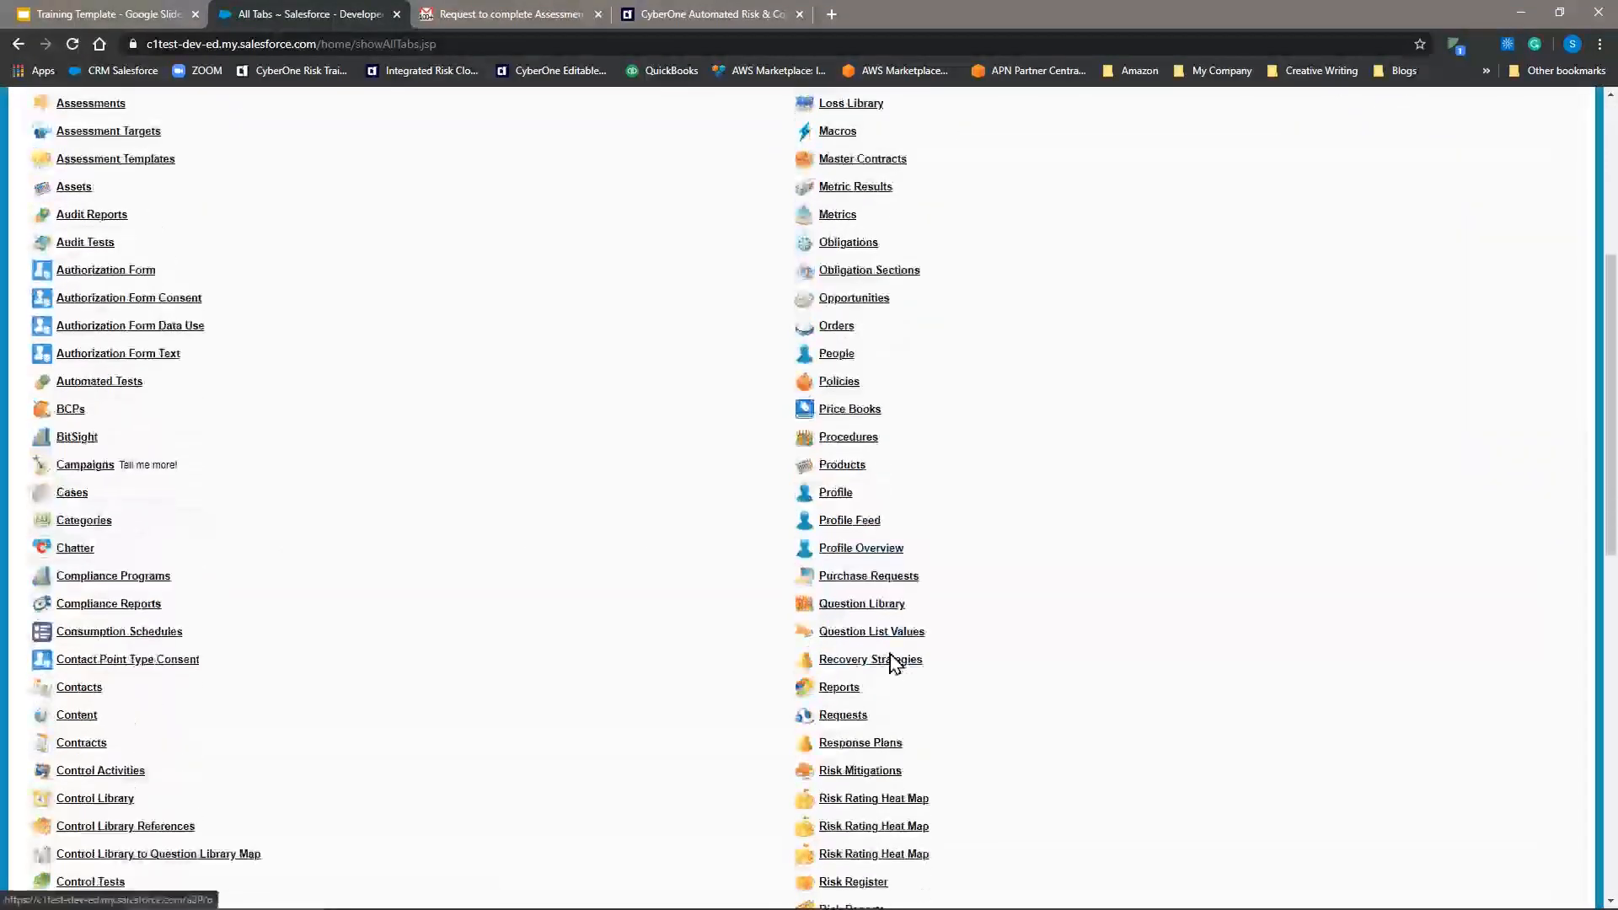
left_click(853, 613)
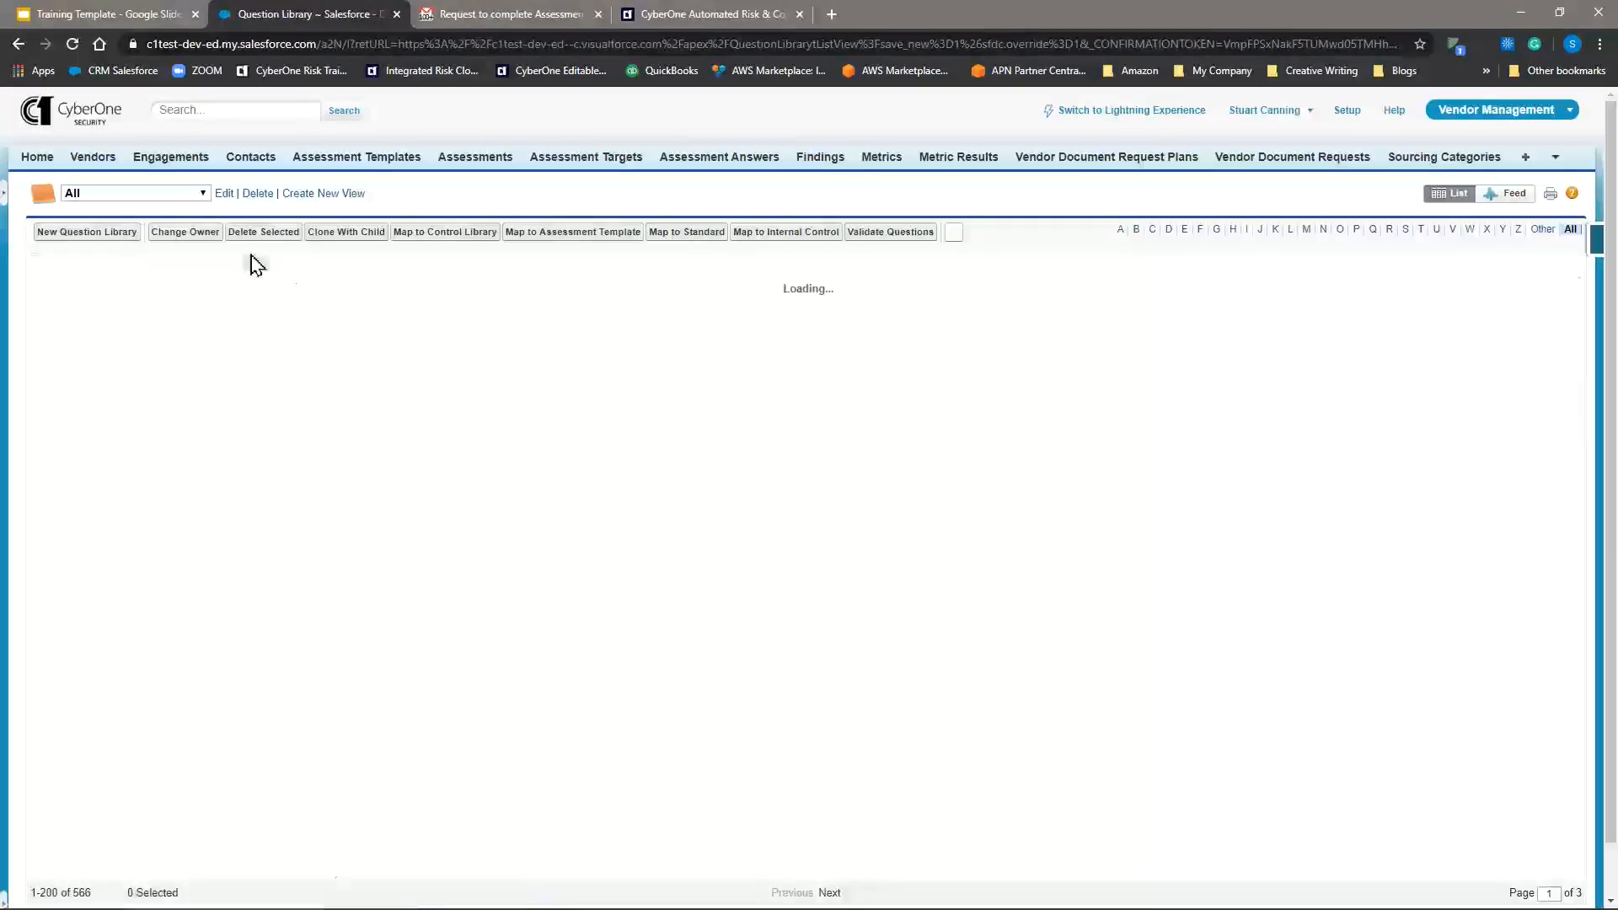
Browse the library's EU GDPR, Contract Due Diligence and Privacy Questions views
left_click(172, 195)
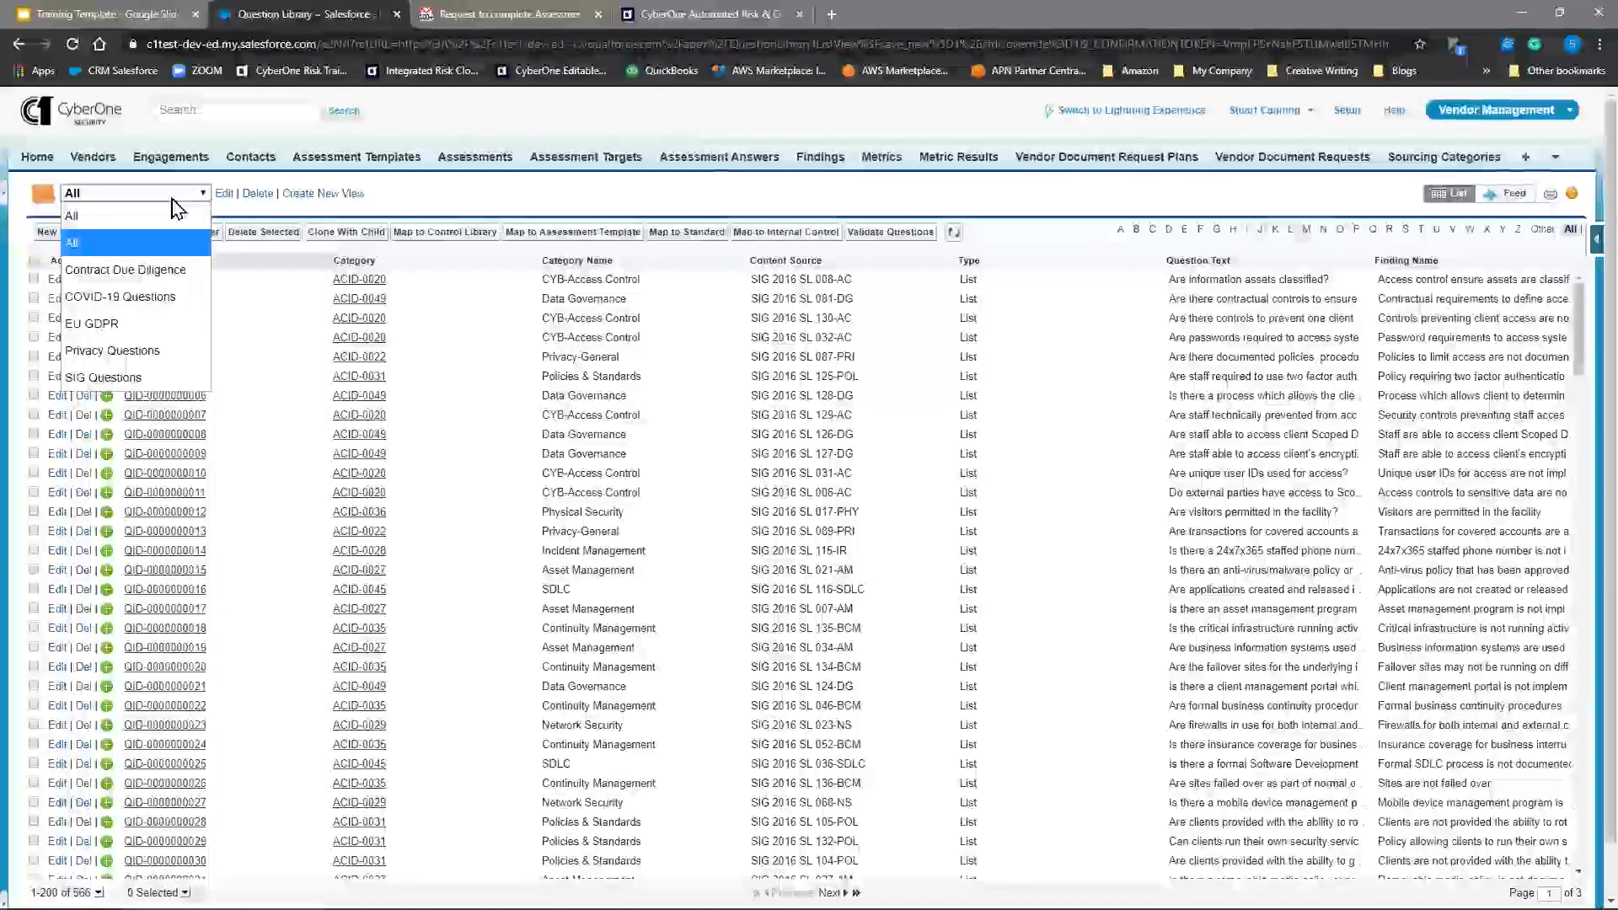
left_click(135, 316)
left_click(135, 193)
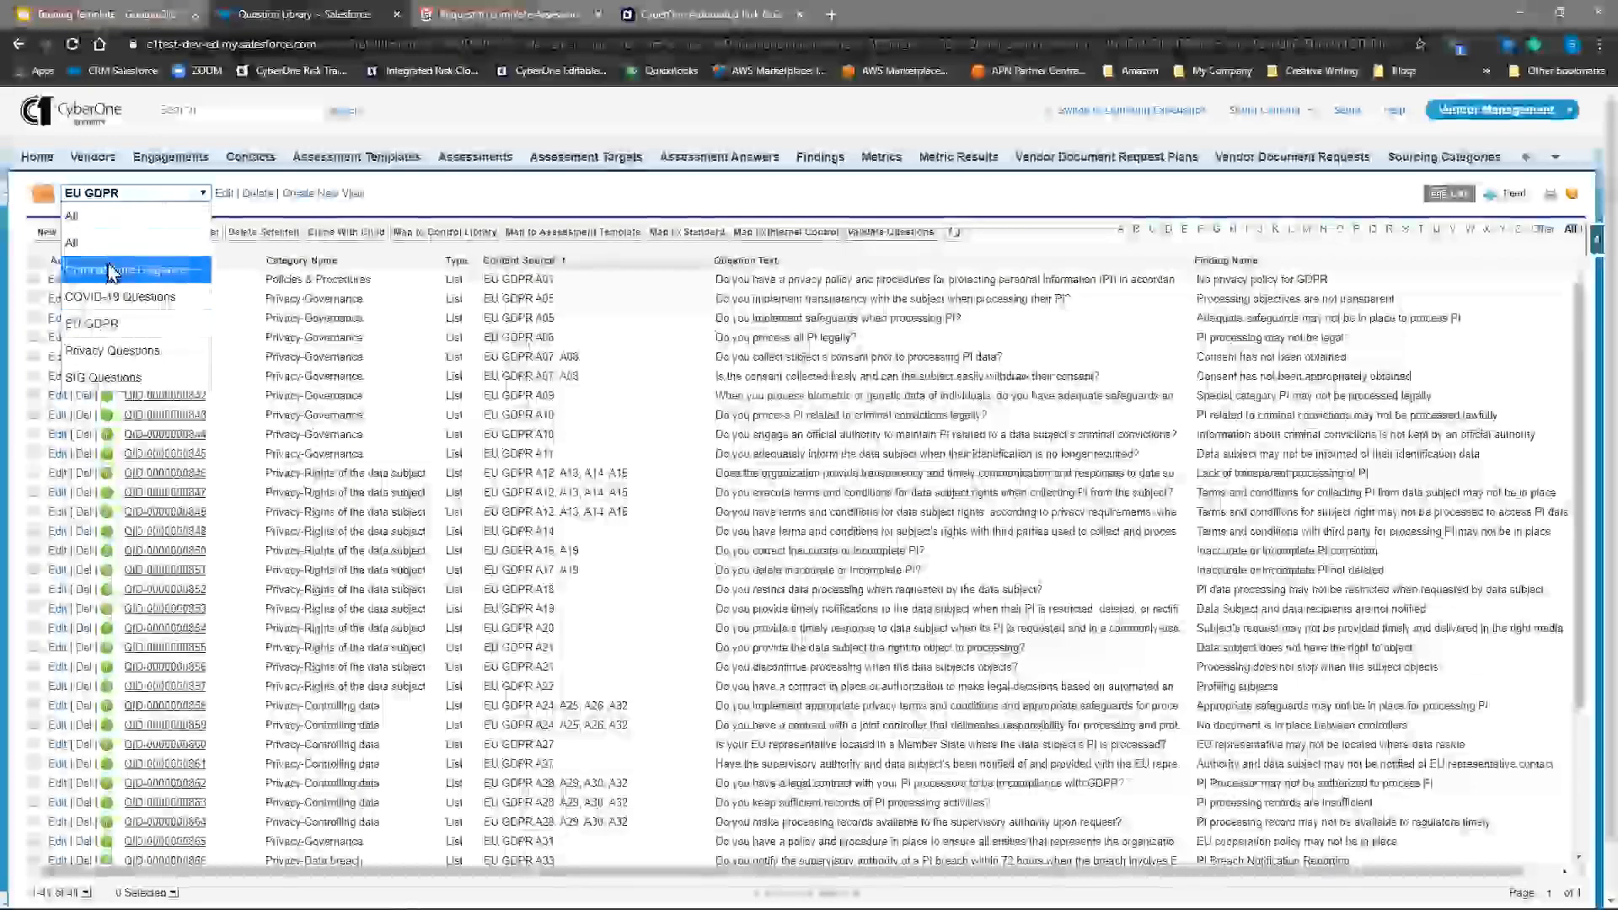
left_click(114, 268)
left_click(131, 193)
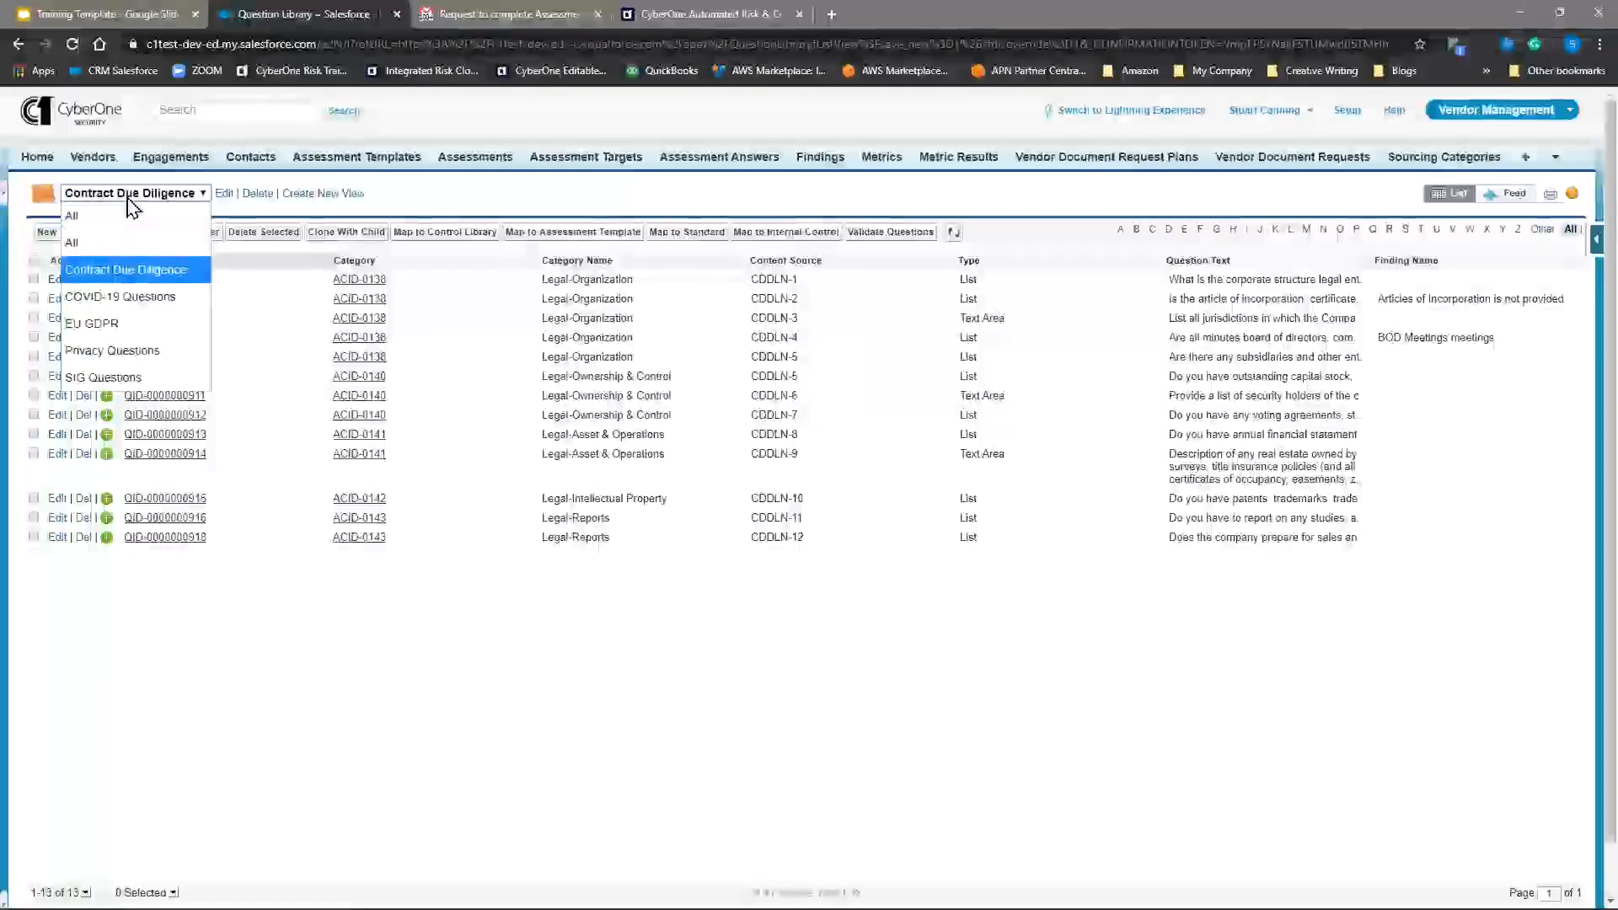
left_click(109, 350)
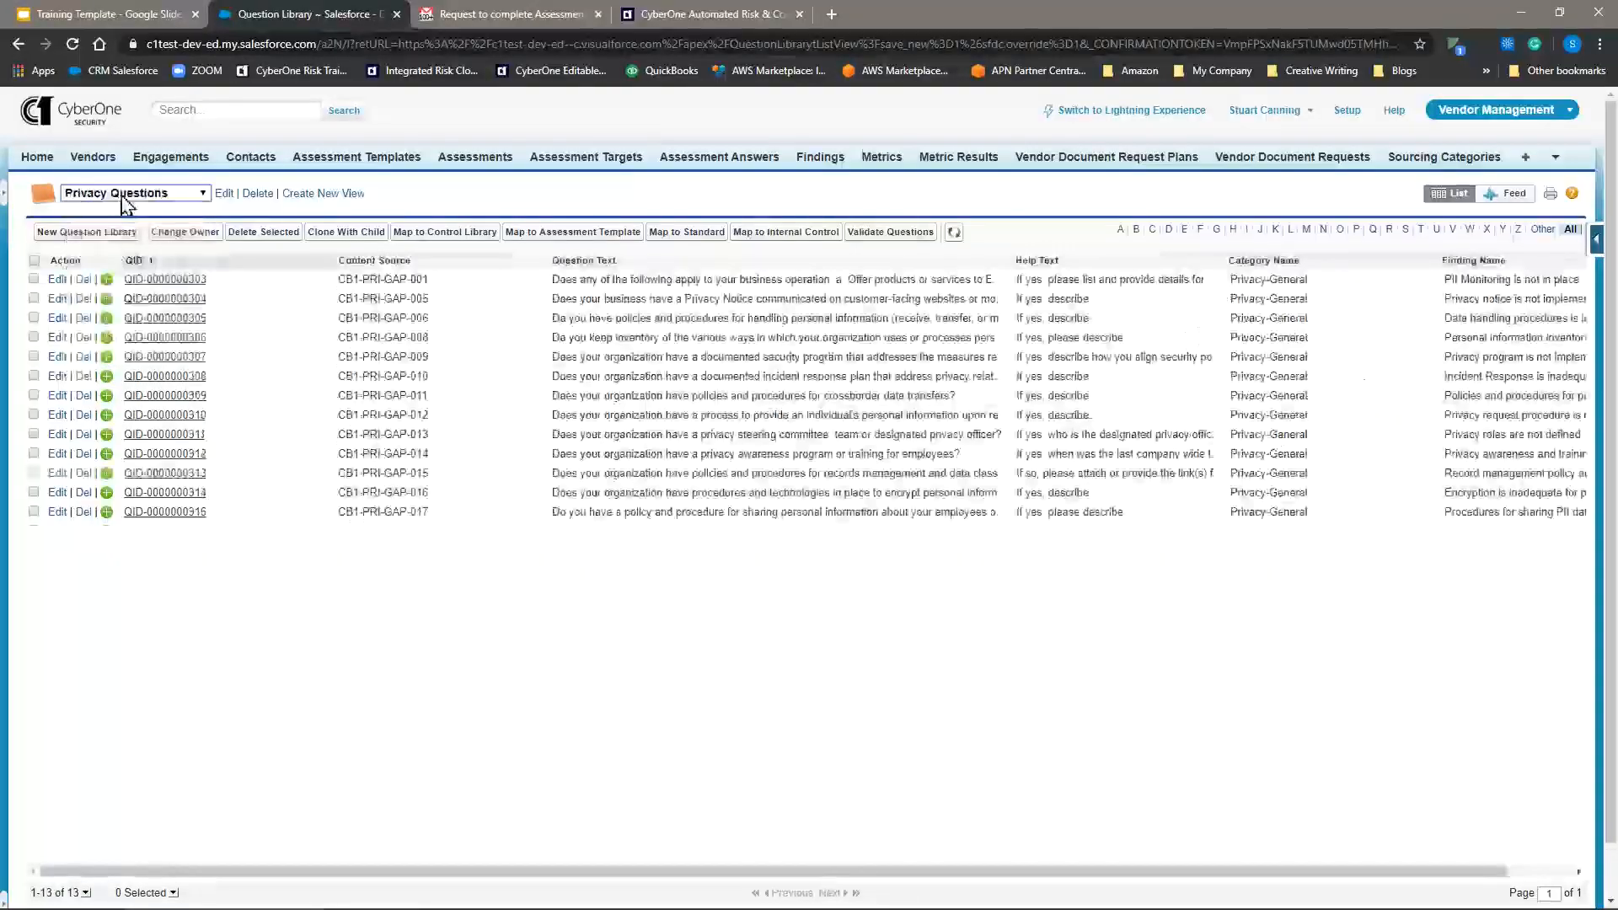
left_click(126, 193)
left_click(90, 226)
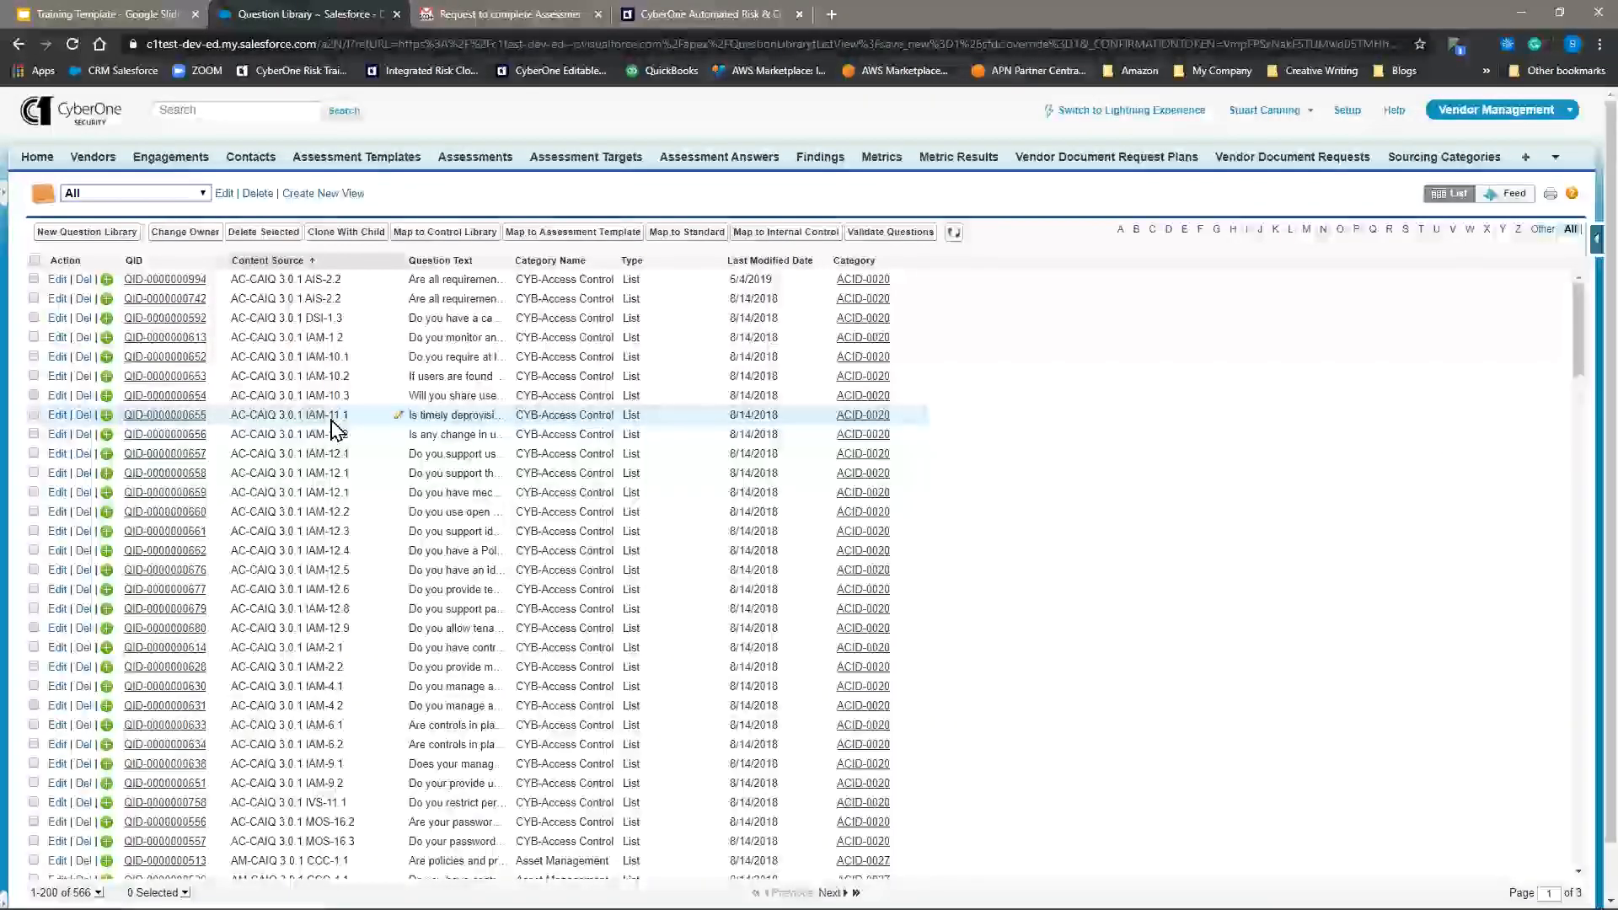
left_click(34, 298)
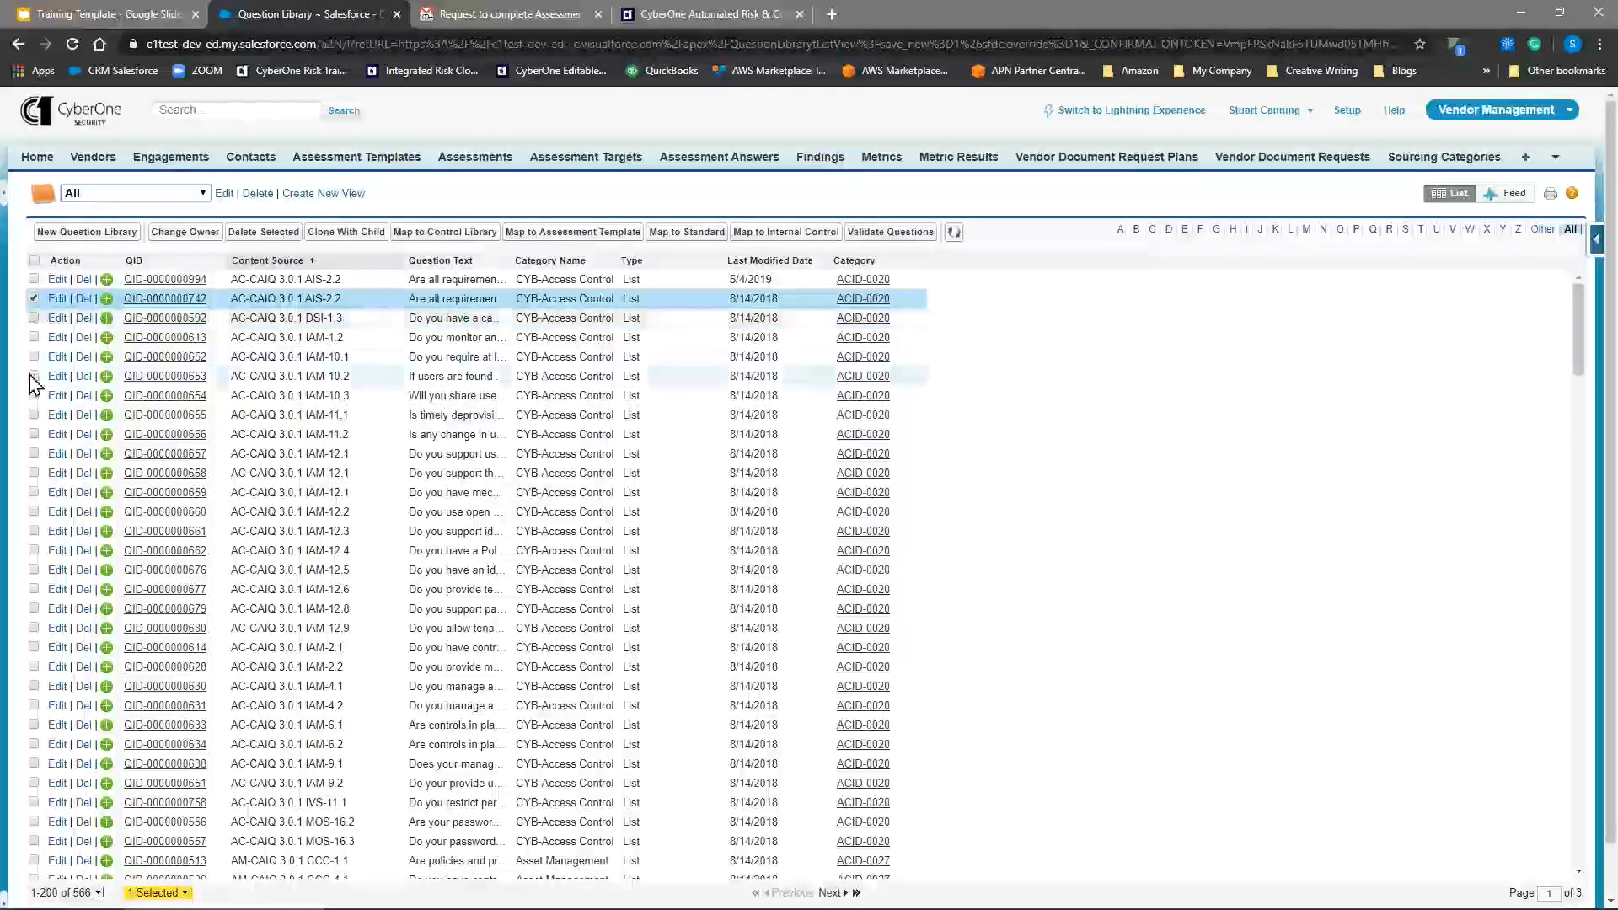
left_click(33, 337)
left_click(34, 317)
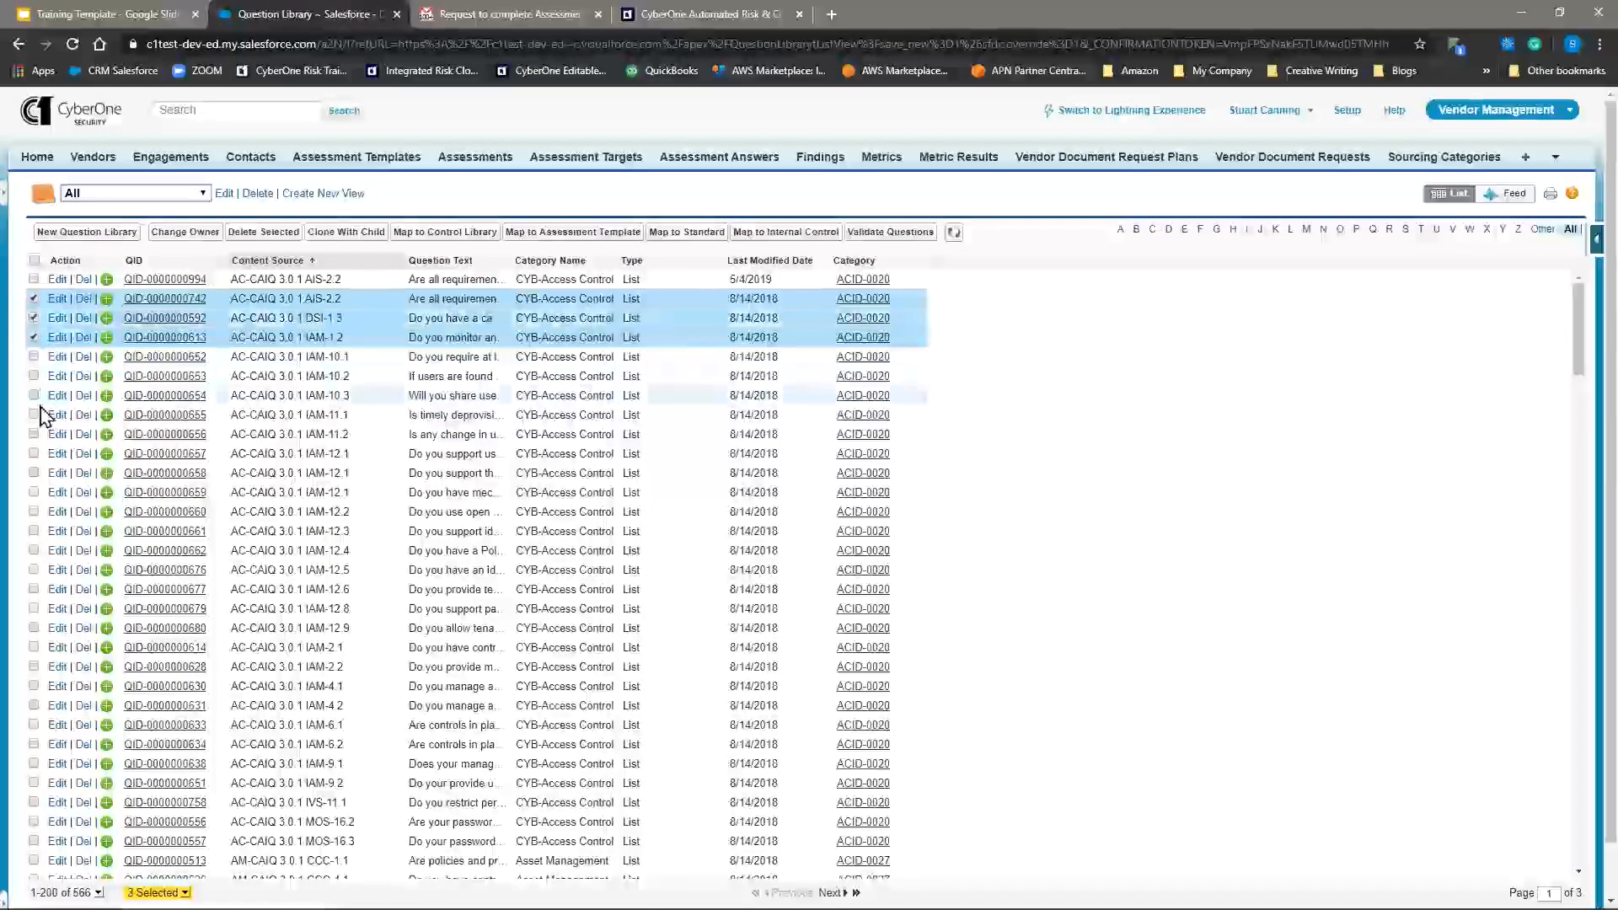
left_click(34, 473, "shift")
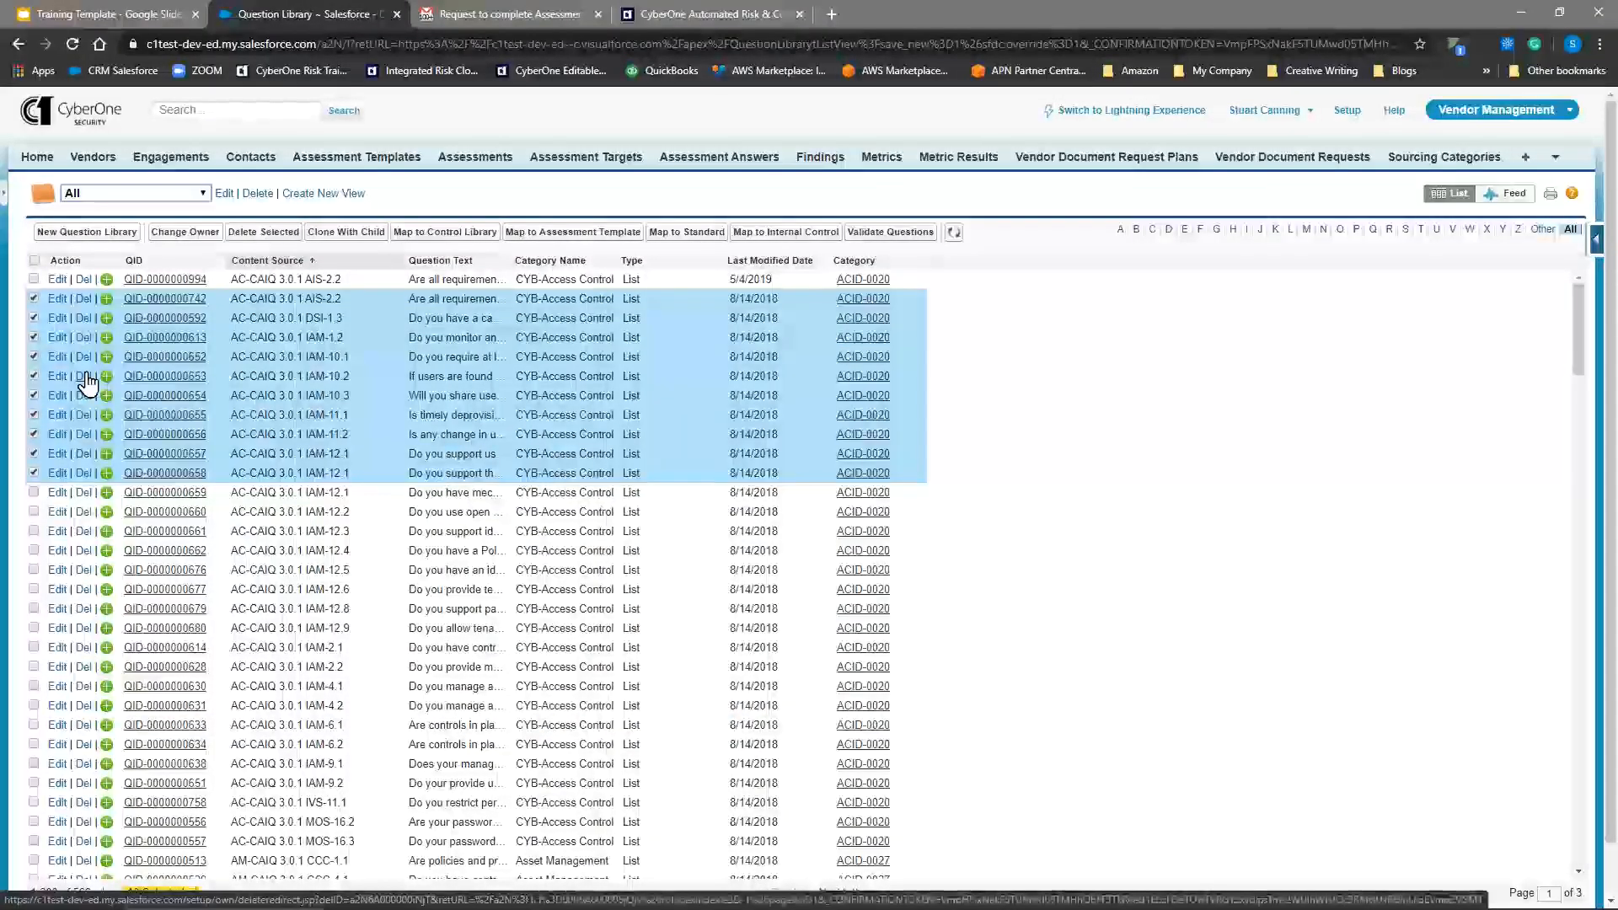
left_click(34, 589, "shift")
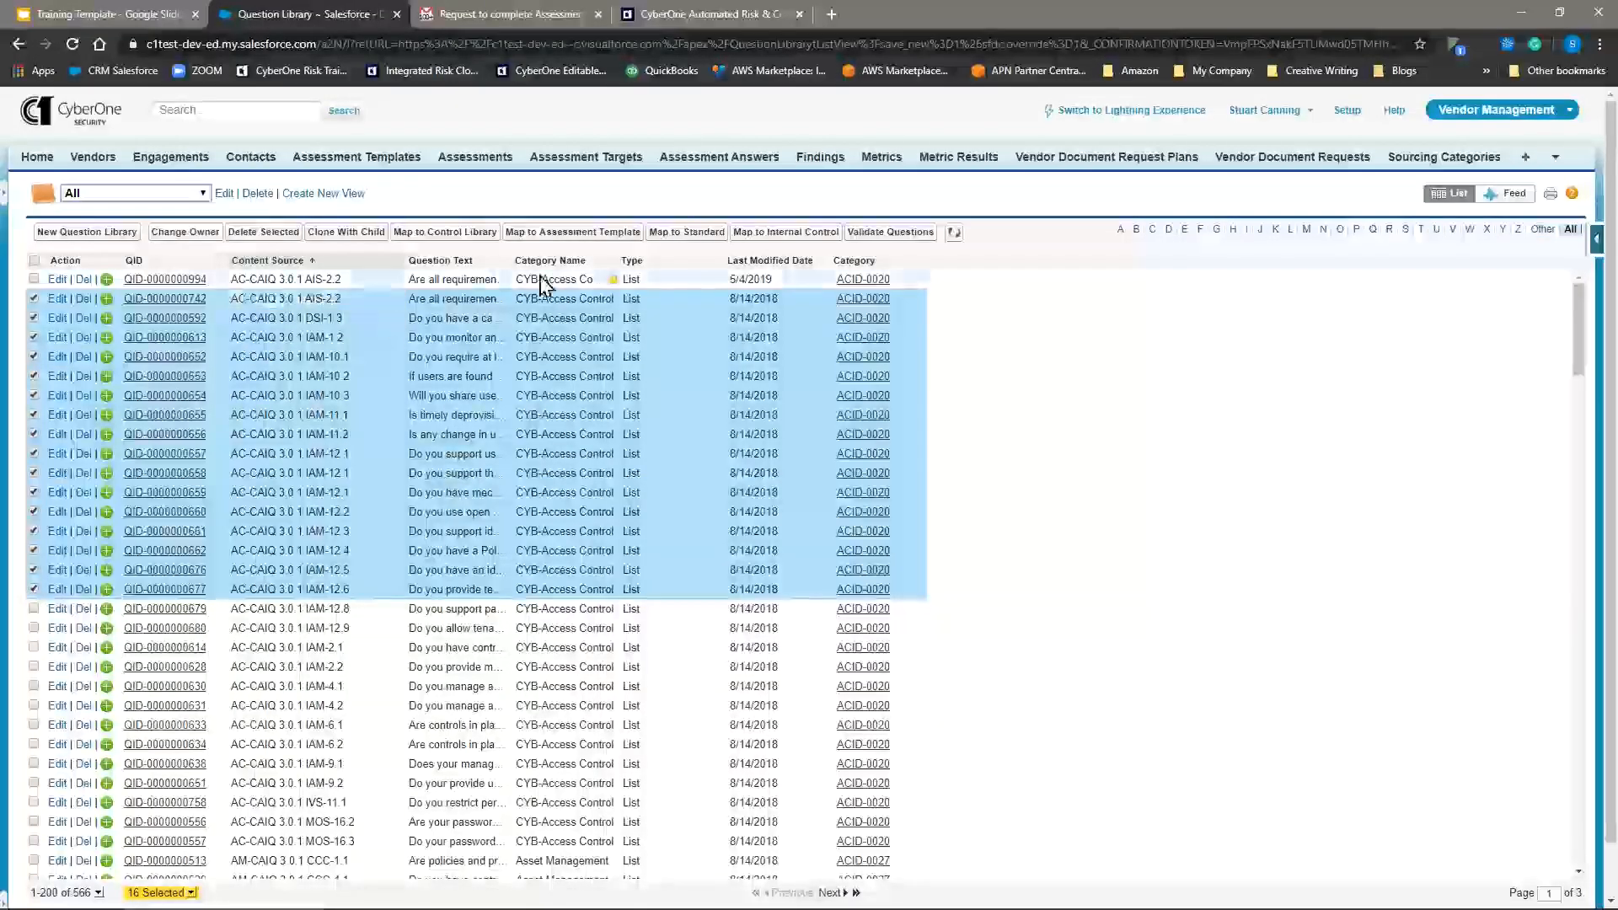
Map the selected questions to the Training template 2 assessment template, AT-5326
left_click(571, 238)
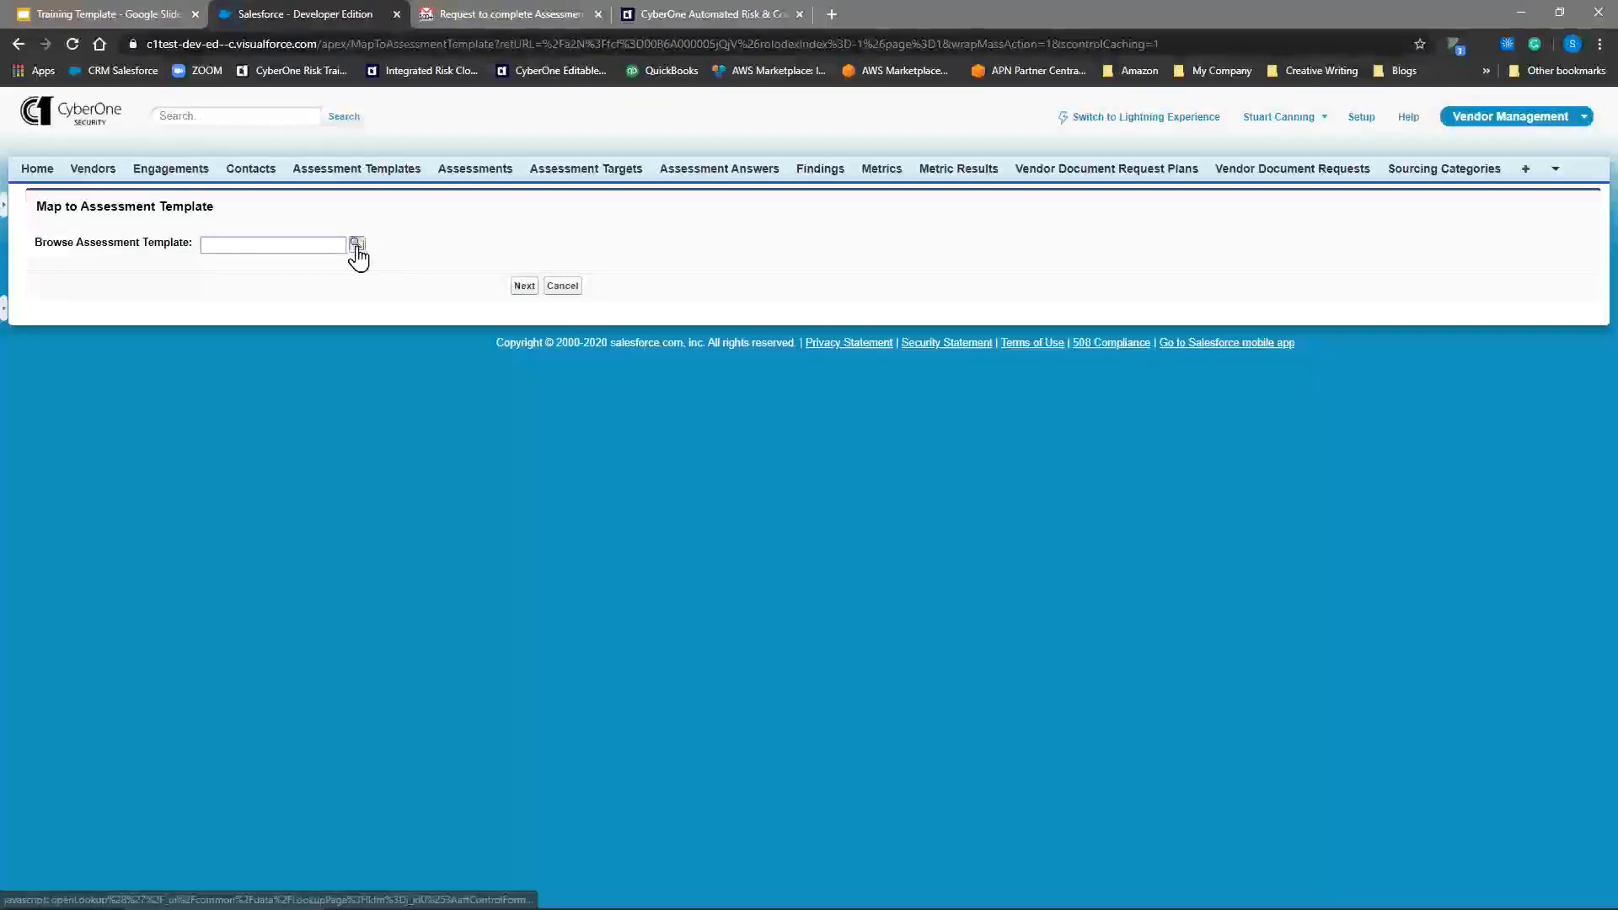
left_click(357, 244)
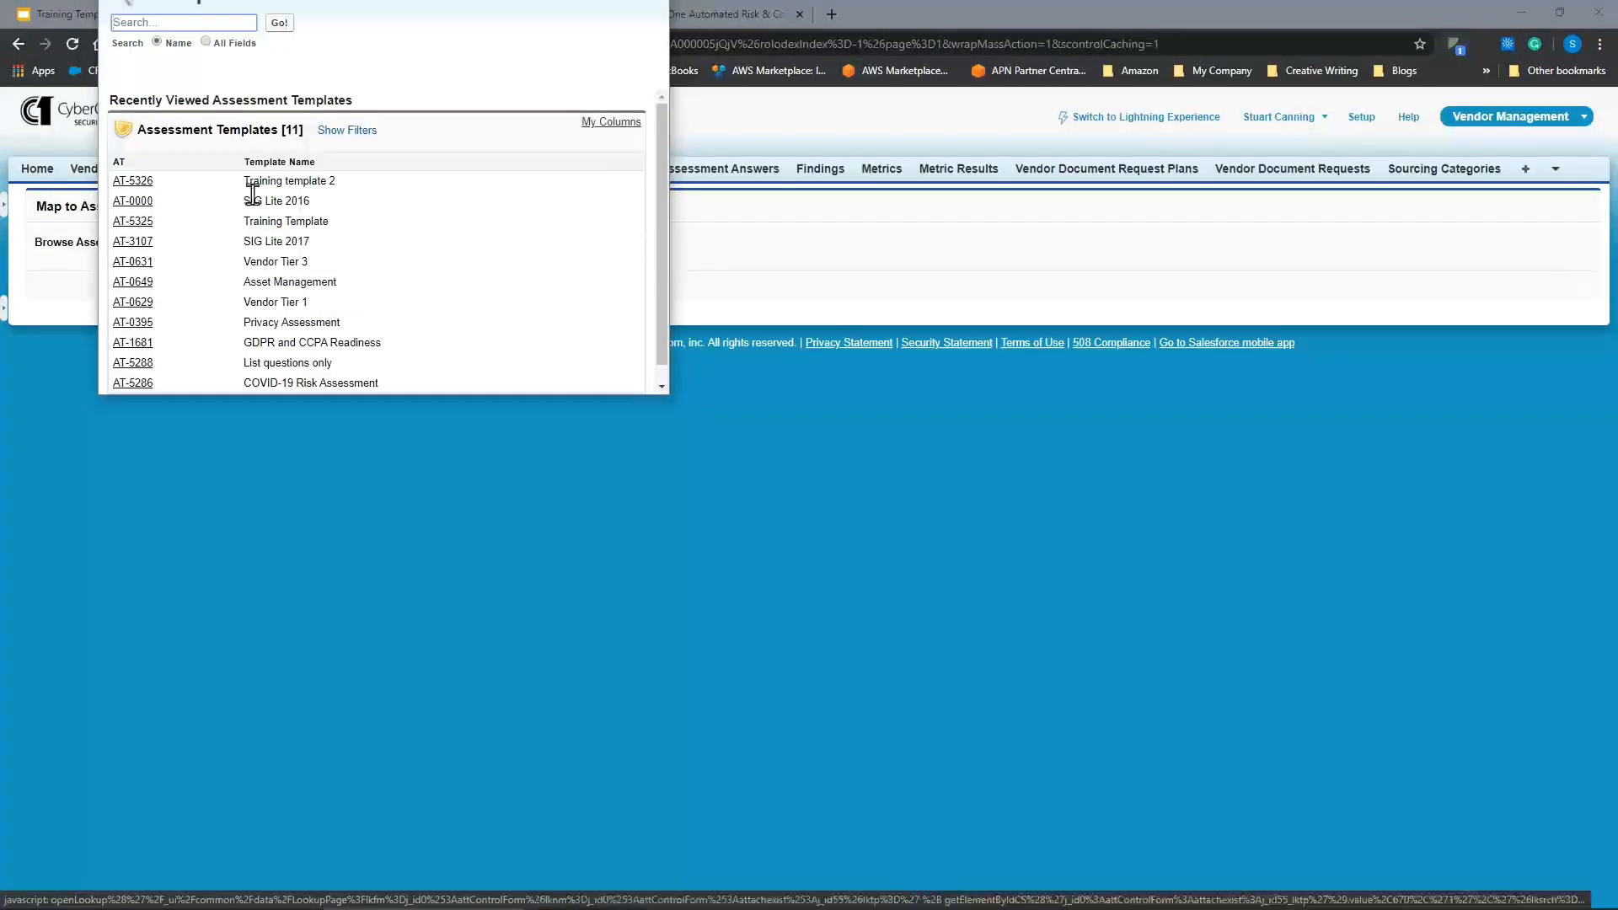
left_click(132, 182)
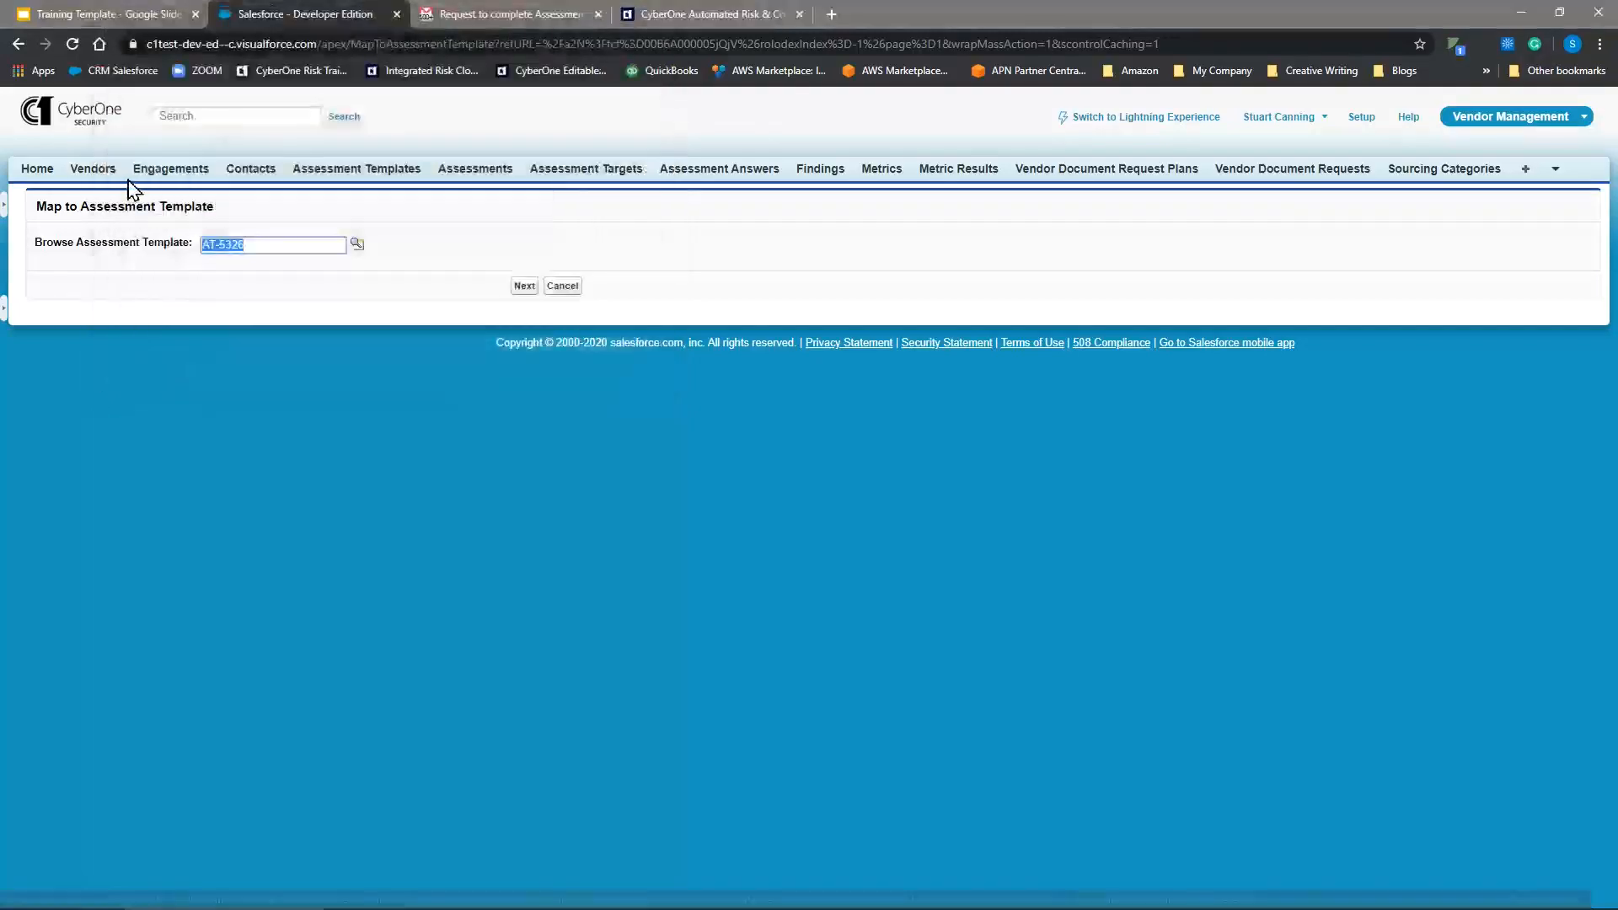
left_click(525, 286)
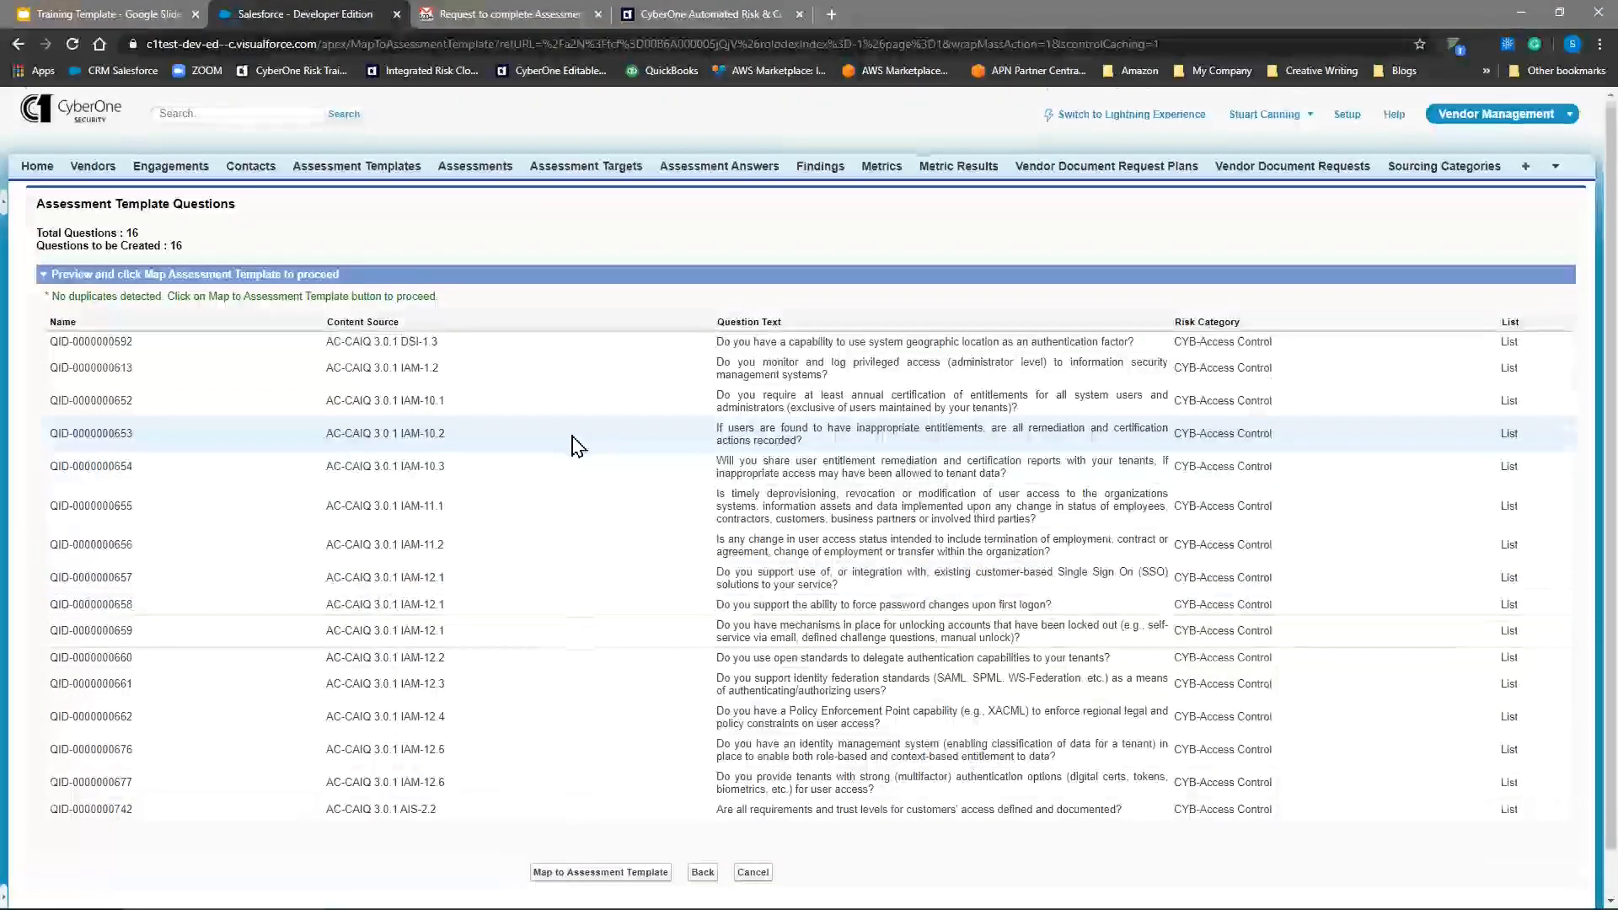
scroll(444, 493, "down", 1)
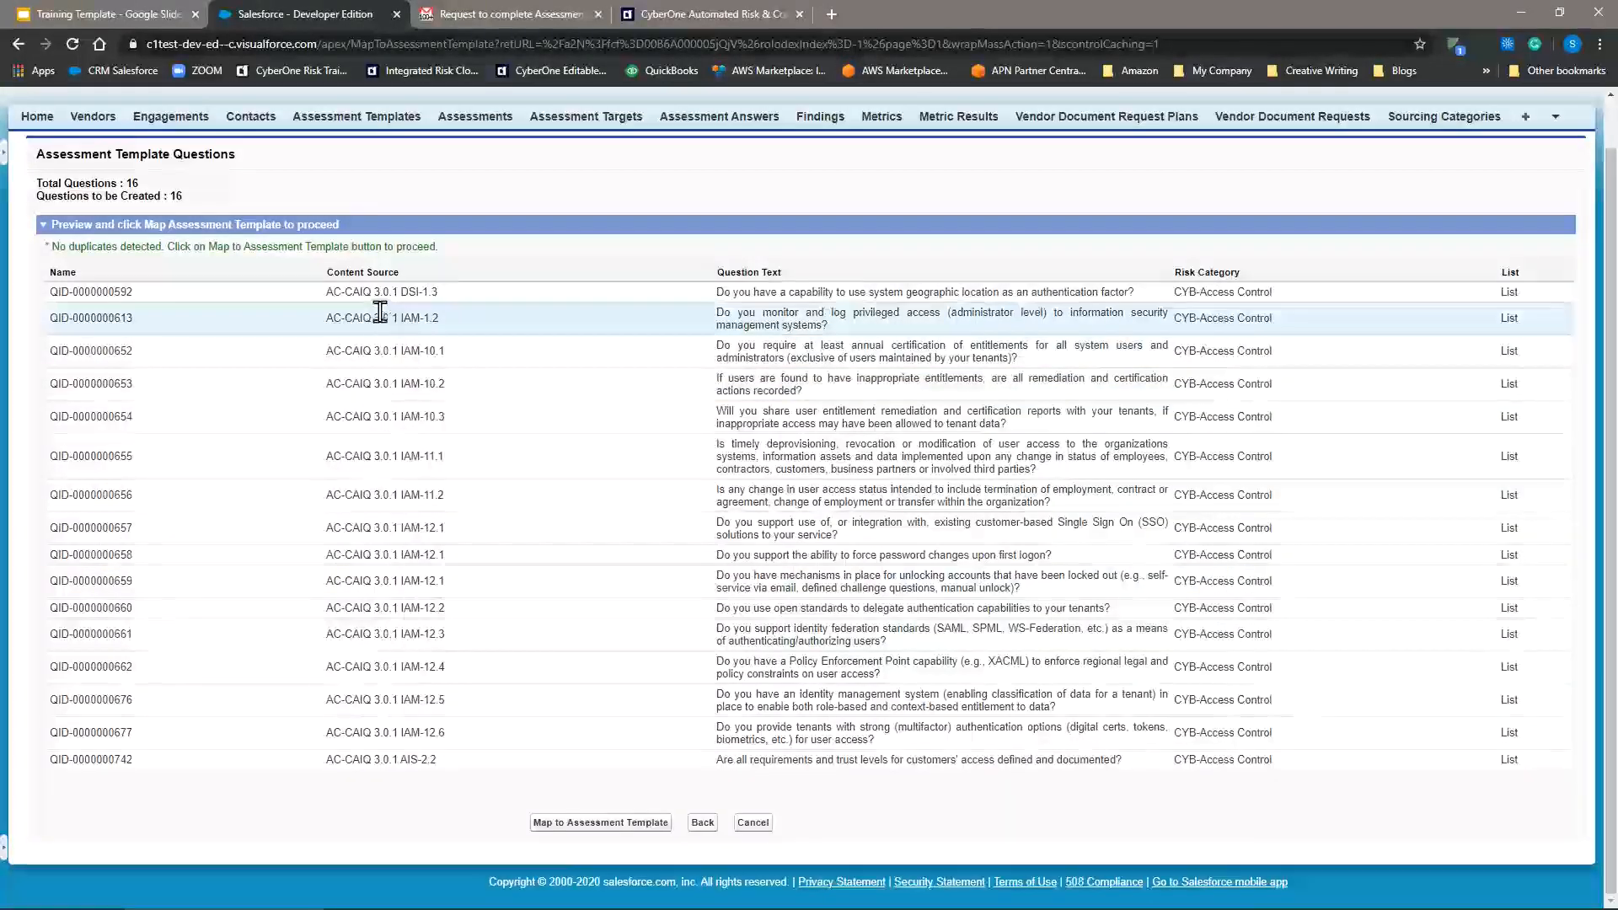
left_click(544, 823)
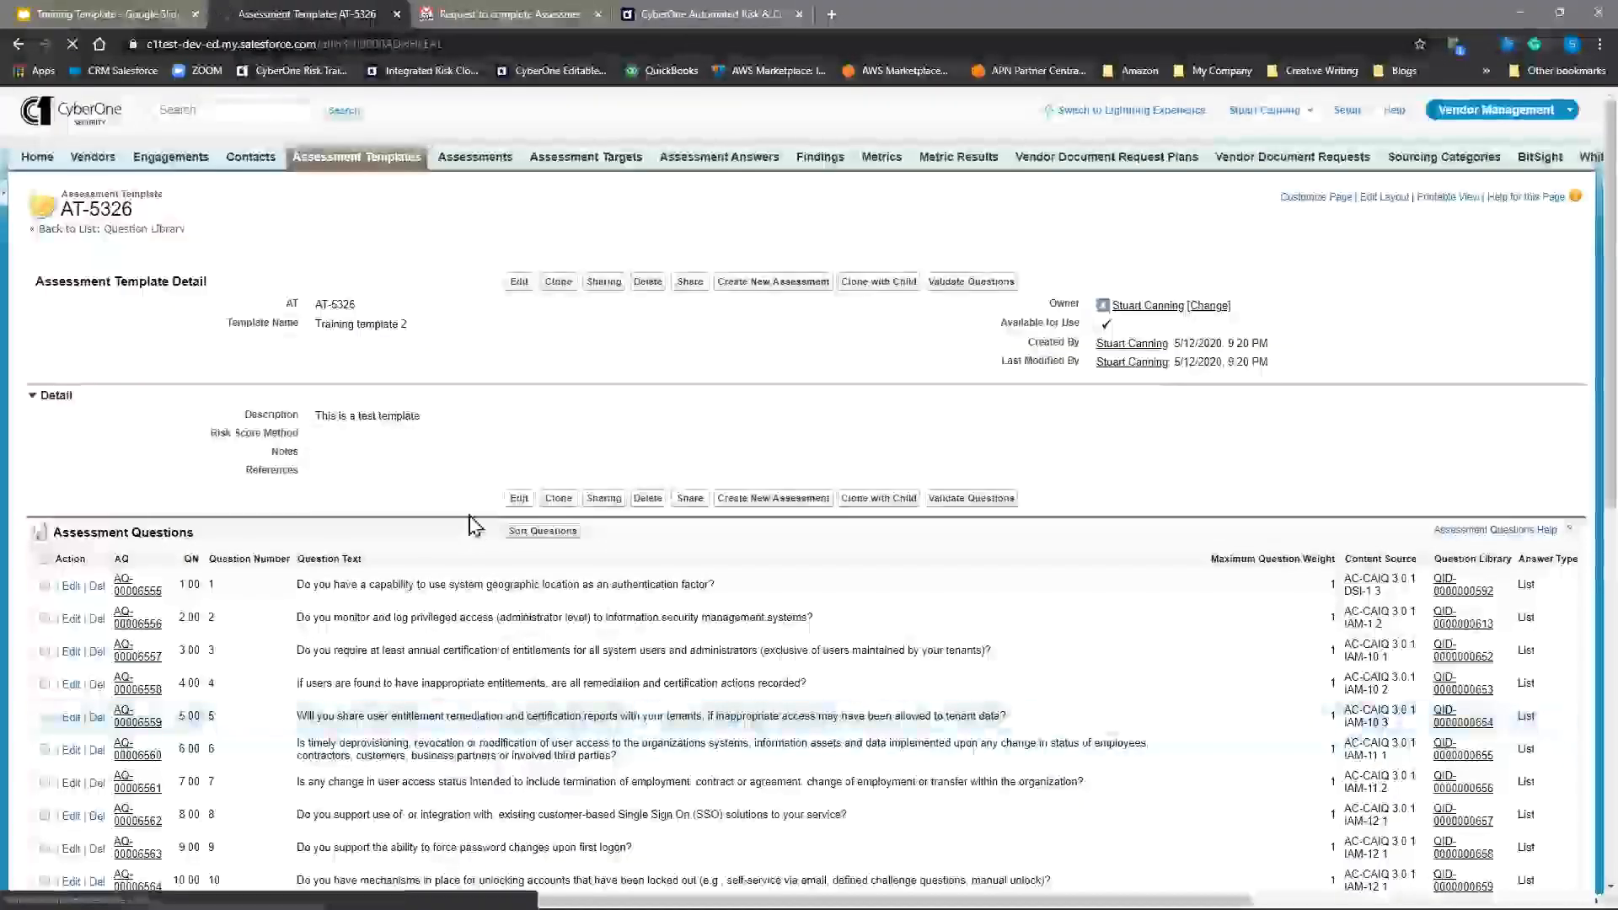
Reorder the template's questions, moving the geographic location question below the annual certification question and the timely deprovisioning question to position 2
scroll(462, 379, "down", 1)
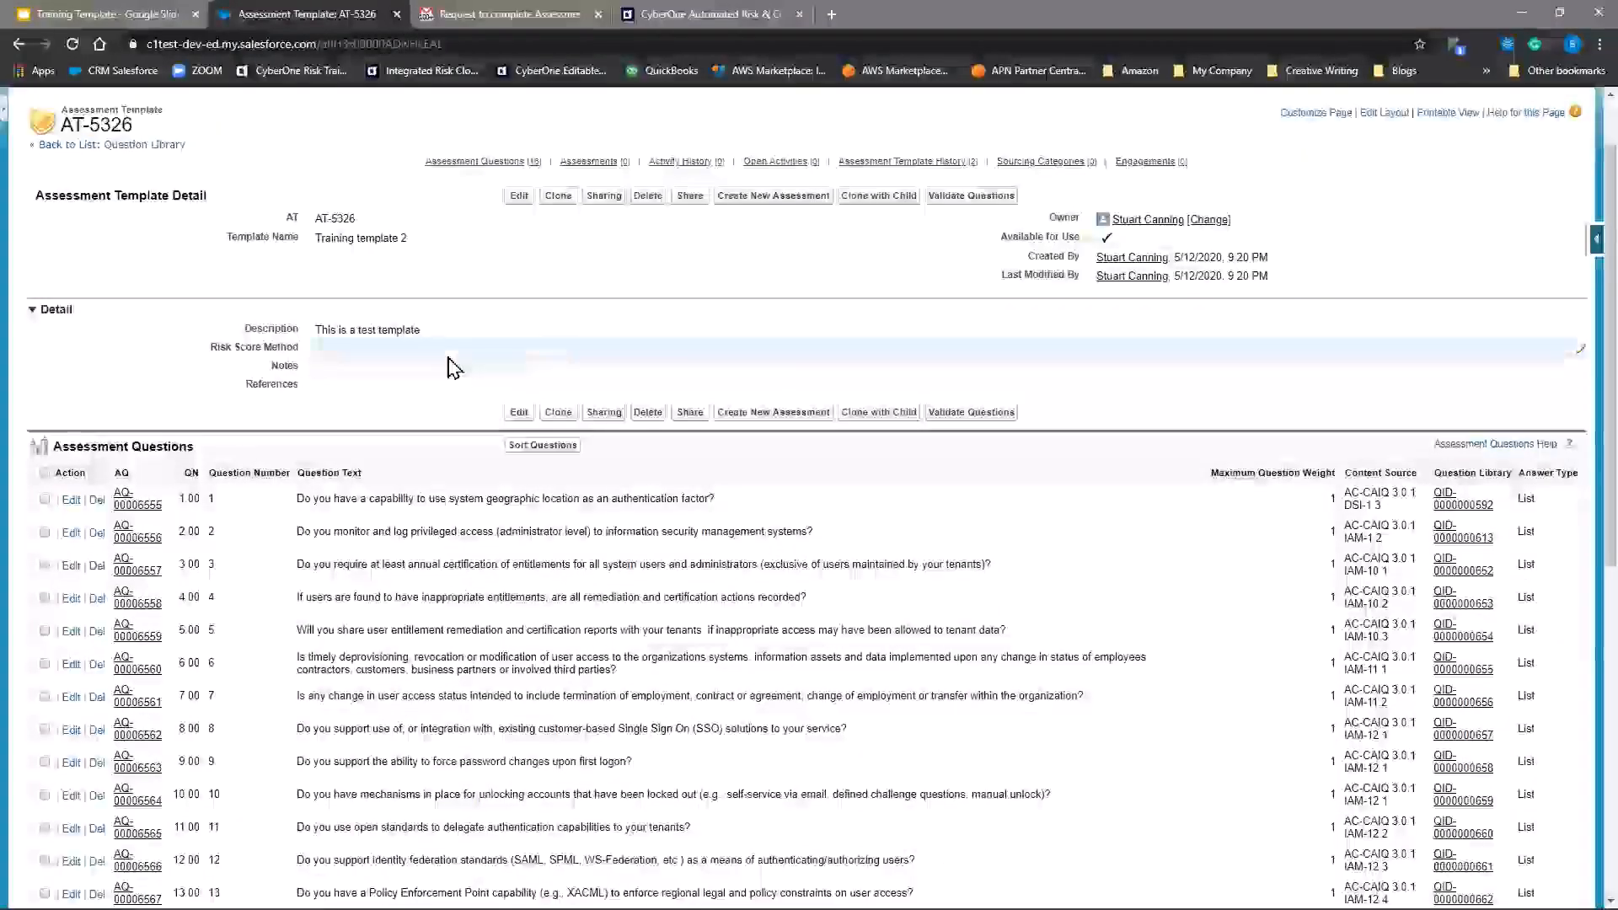
scroll(453, 367, "down", 3)
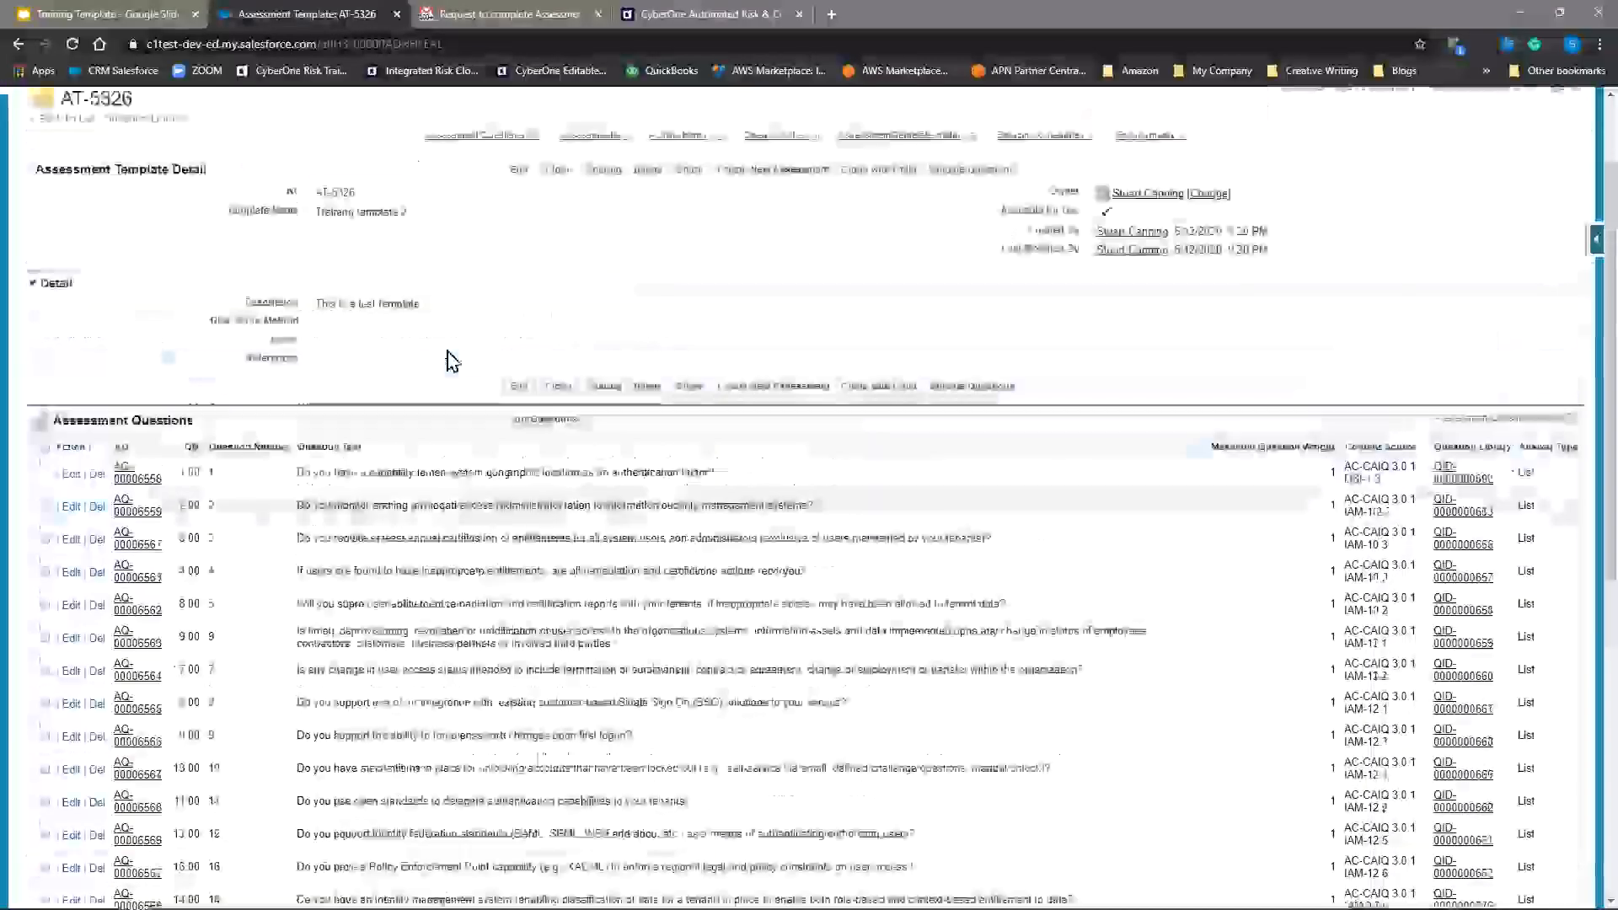
scroll(452, 360, "up", 1)
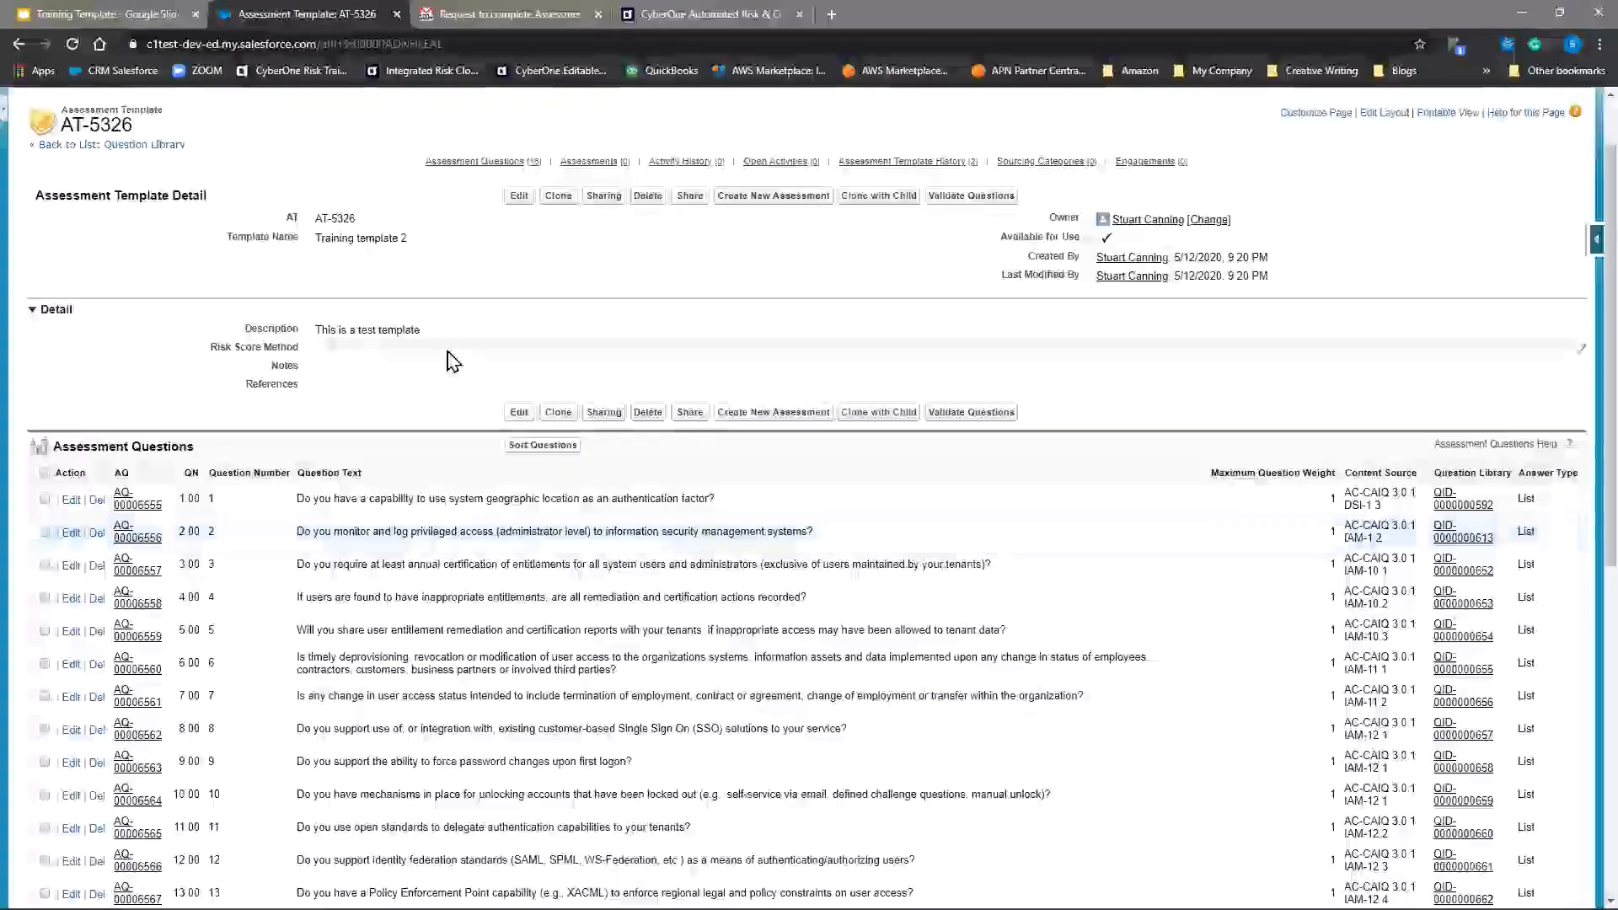
left_click(540, 447)
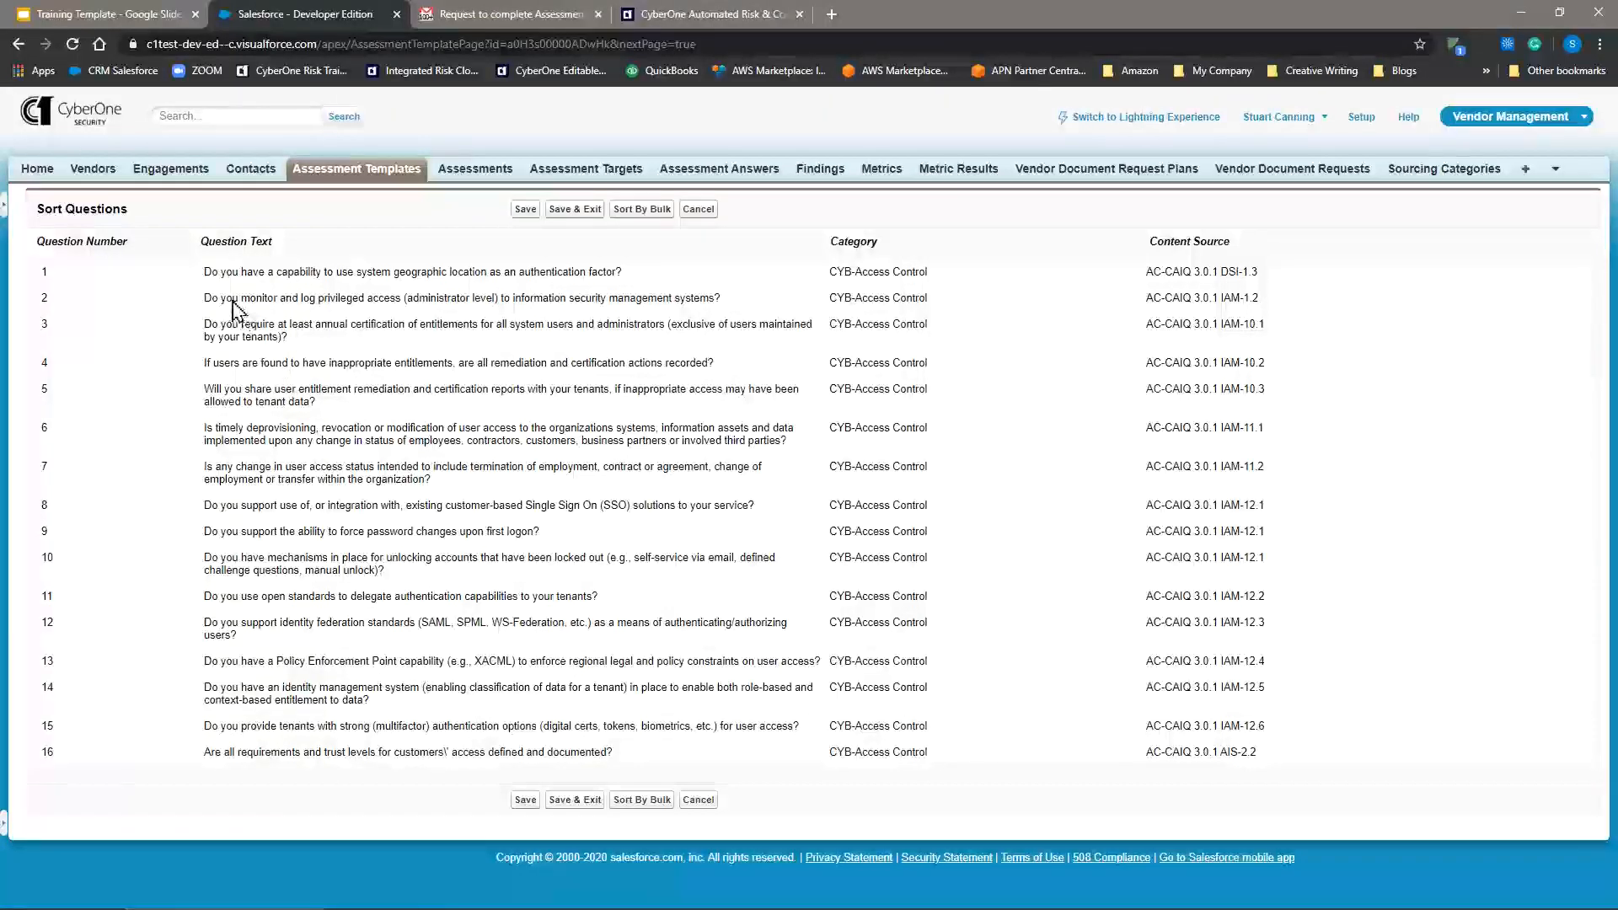
left_click_drag(234, 310, 147, 305)
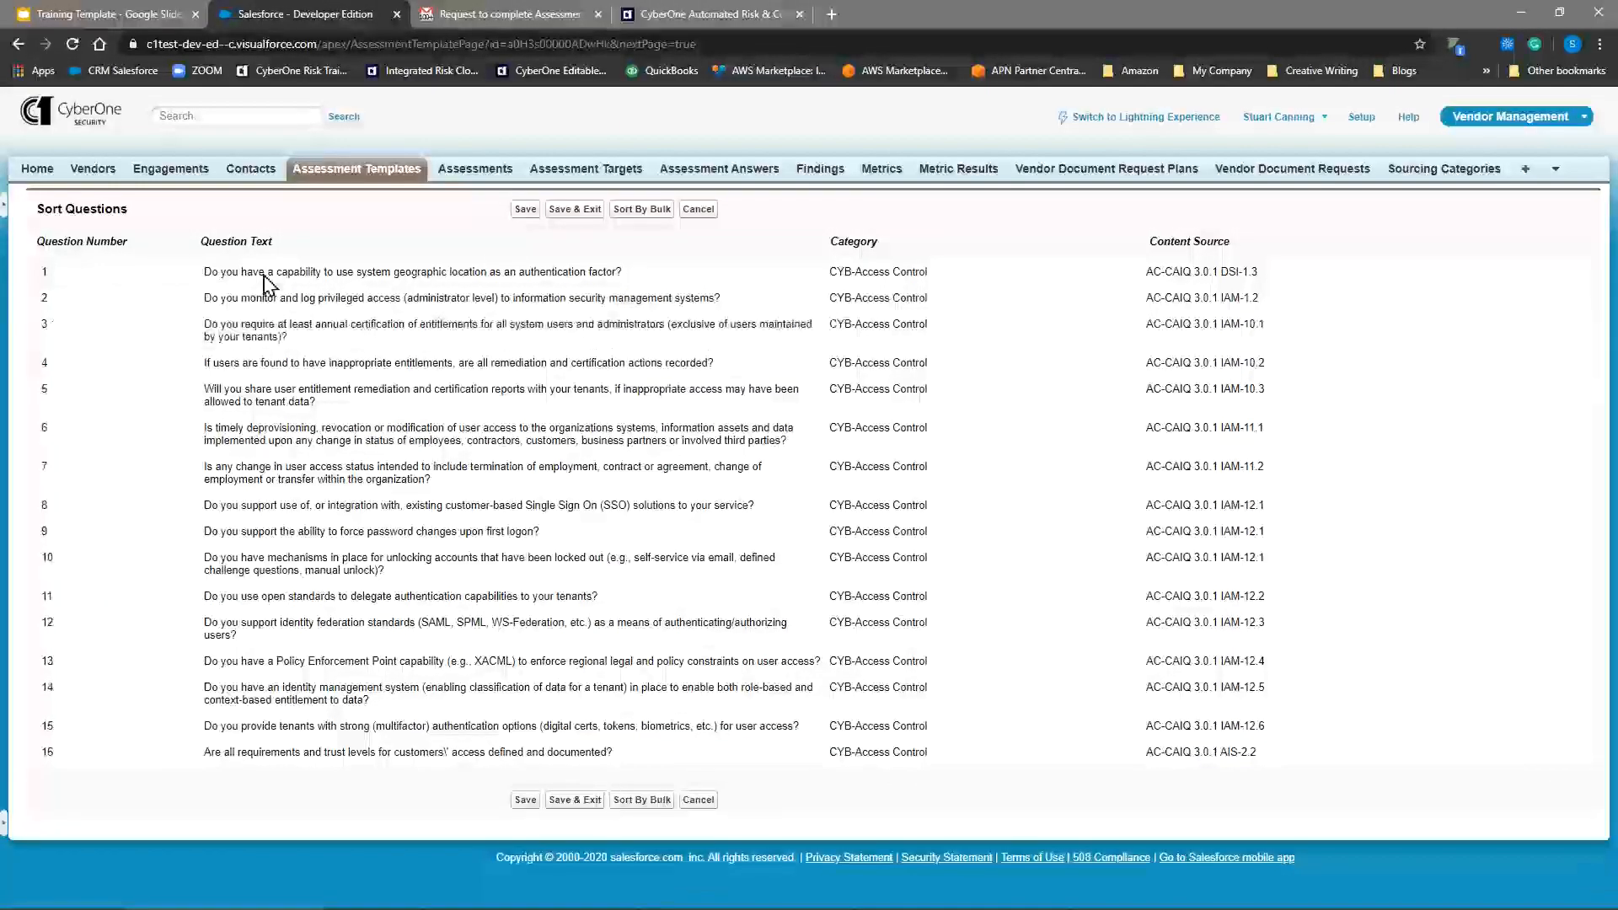
left_click_drag(263, 273, 180, 331)
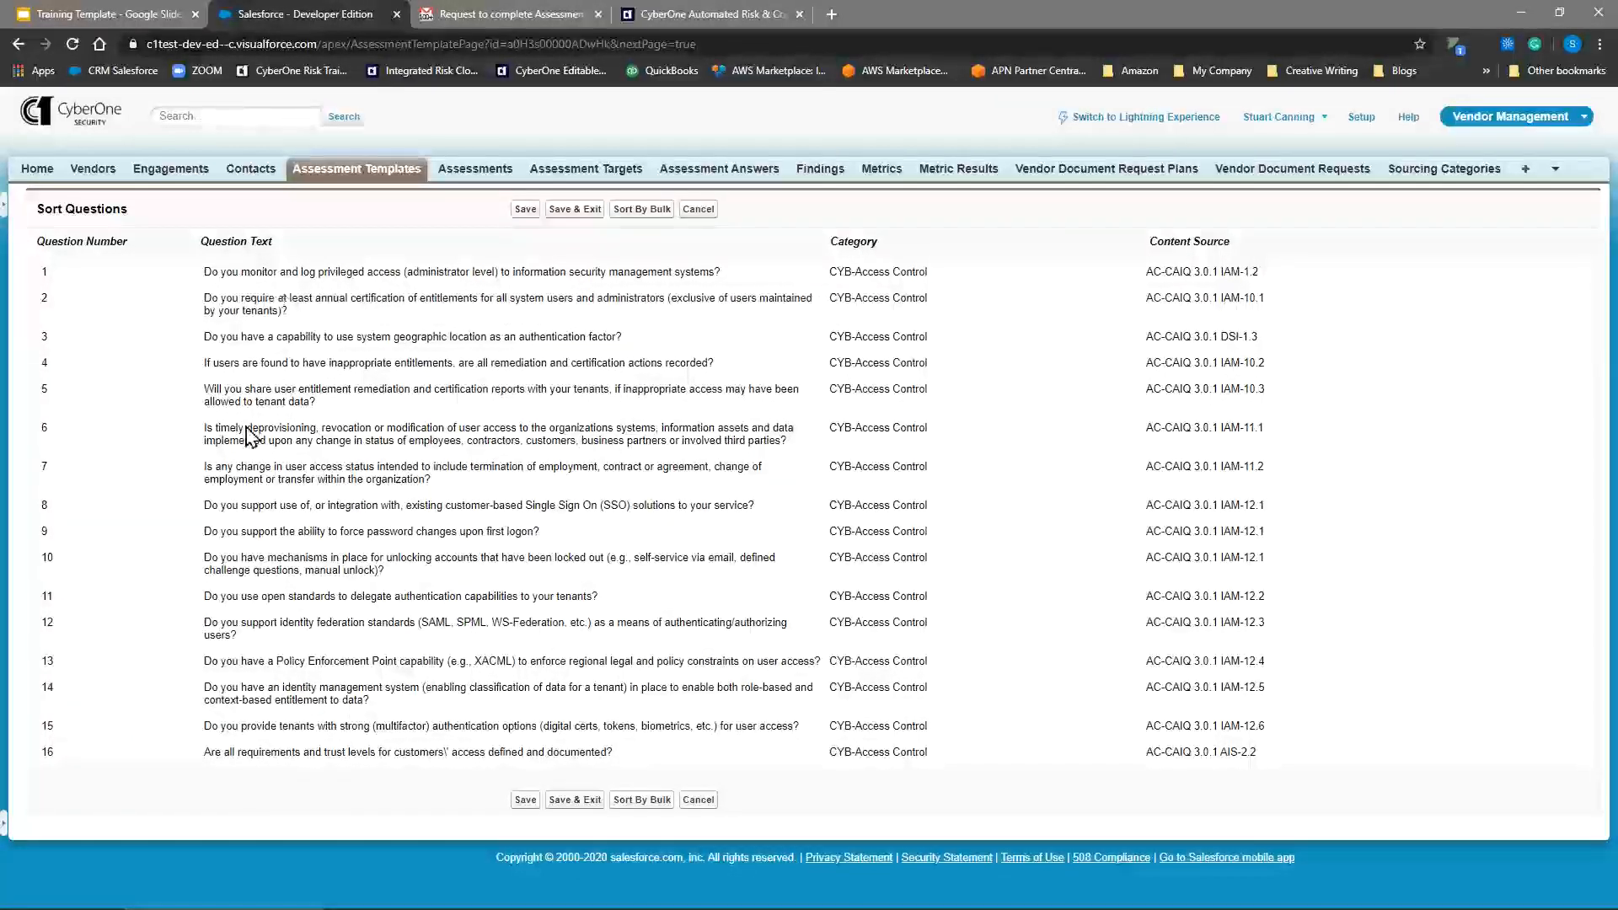
left_click_drag(250, 436, 165, 311)
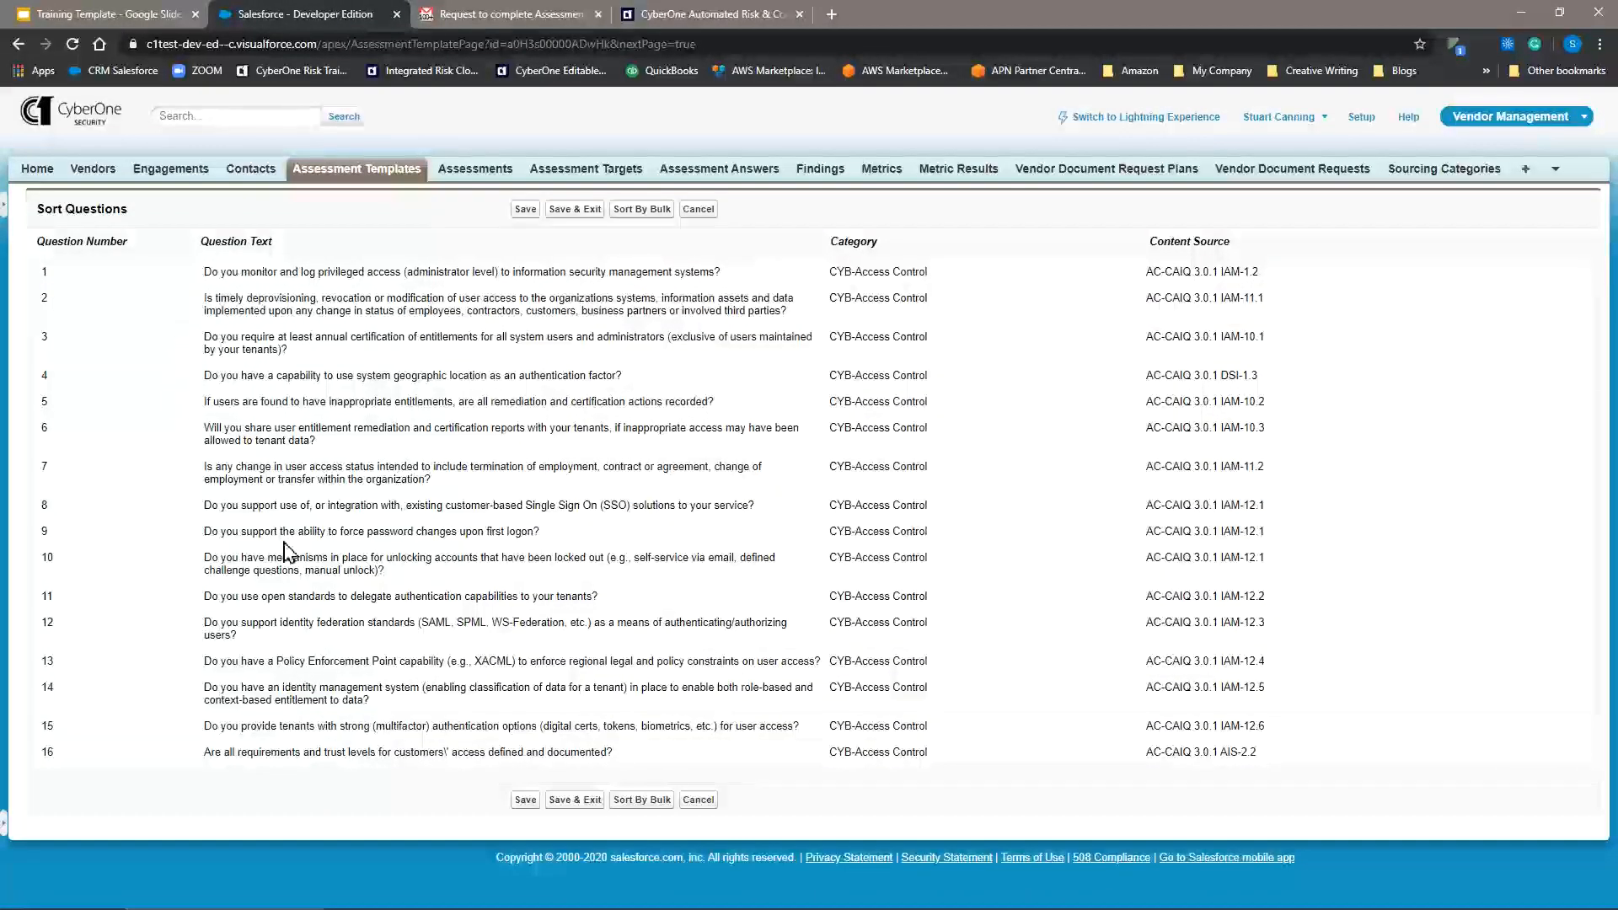
Nest the geographic location and inappropriate entitlements questions under question 3 as 3.1 and 3.2, saving the order and exiting
mouse_move(243, 383)
left_mouse_down()
mouse_move(265, 371)
mouse_move(268, 392)
mouse_move(233, 357)
left_mouse_up()
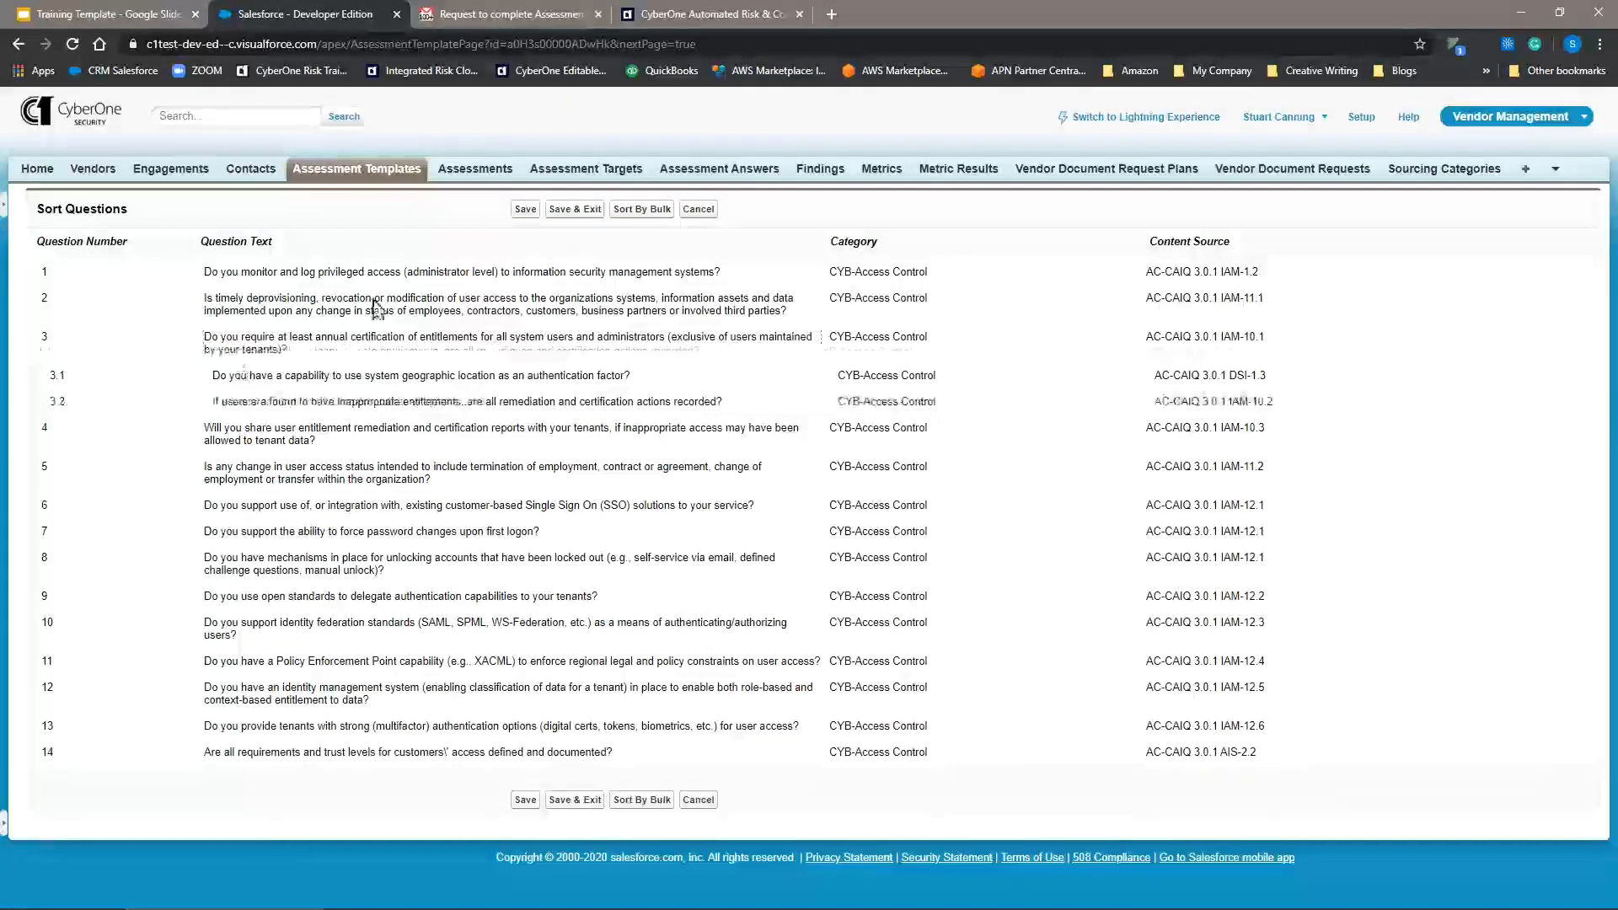
left_click(567, 213)
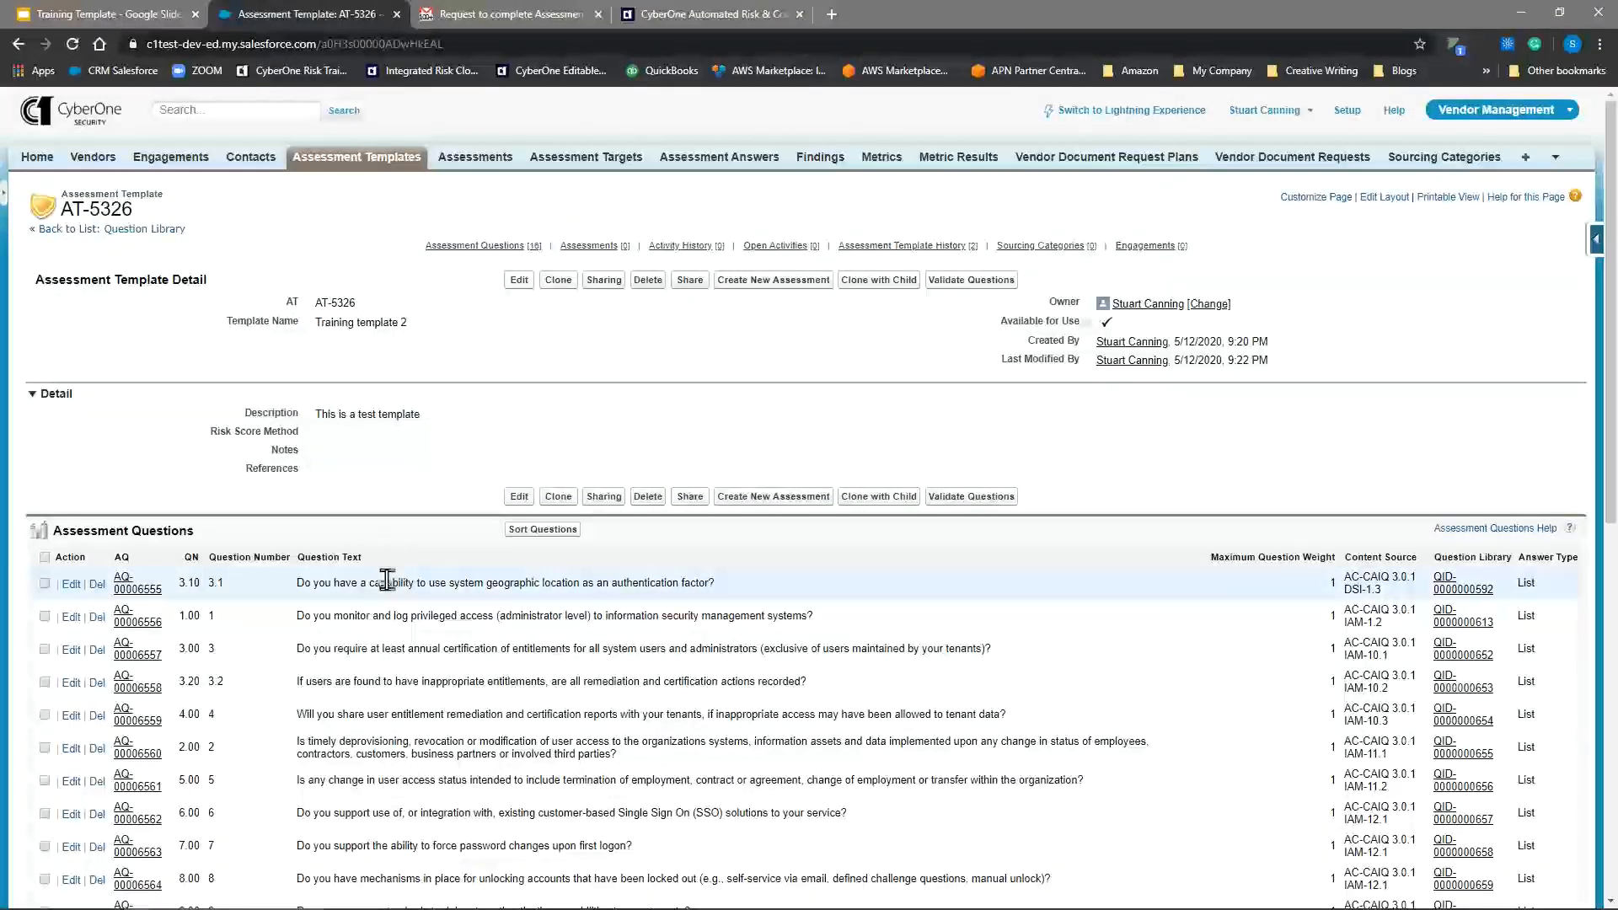
left_click(361, 160)
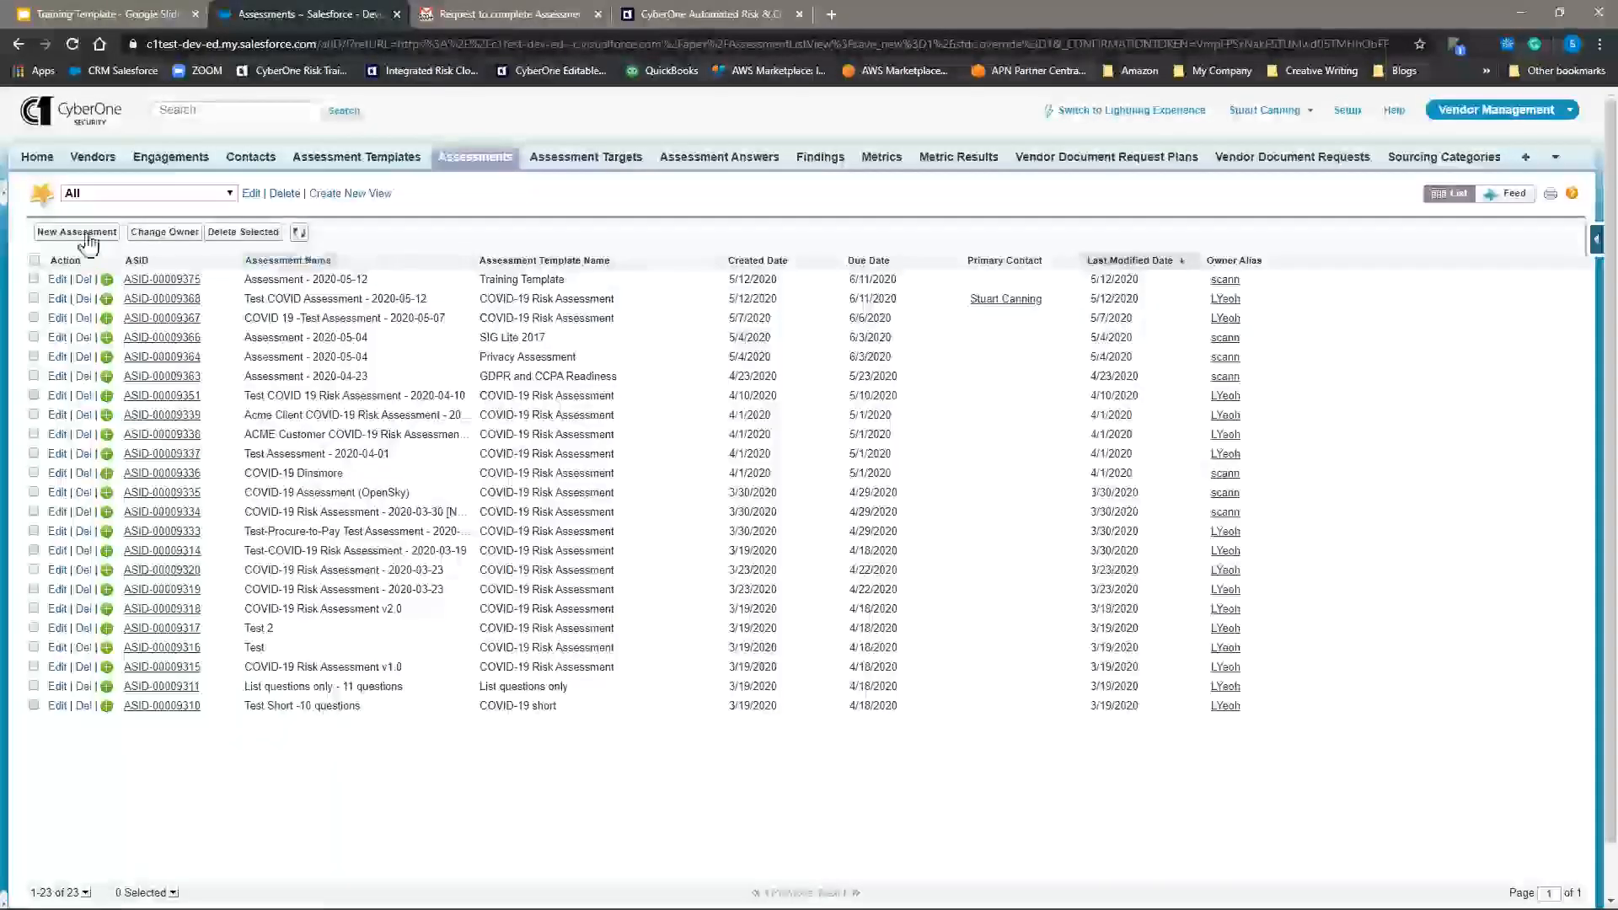
left_click(87, 235)
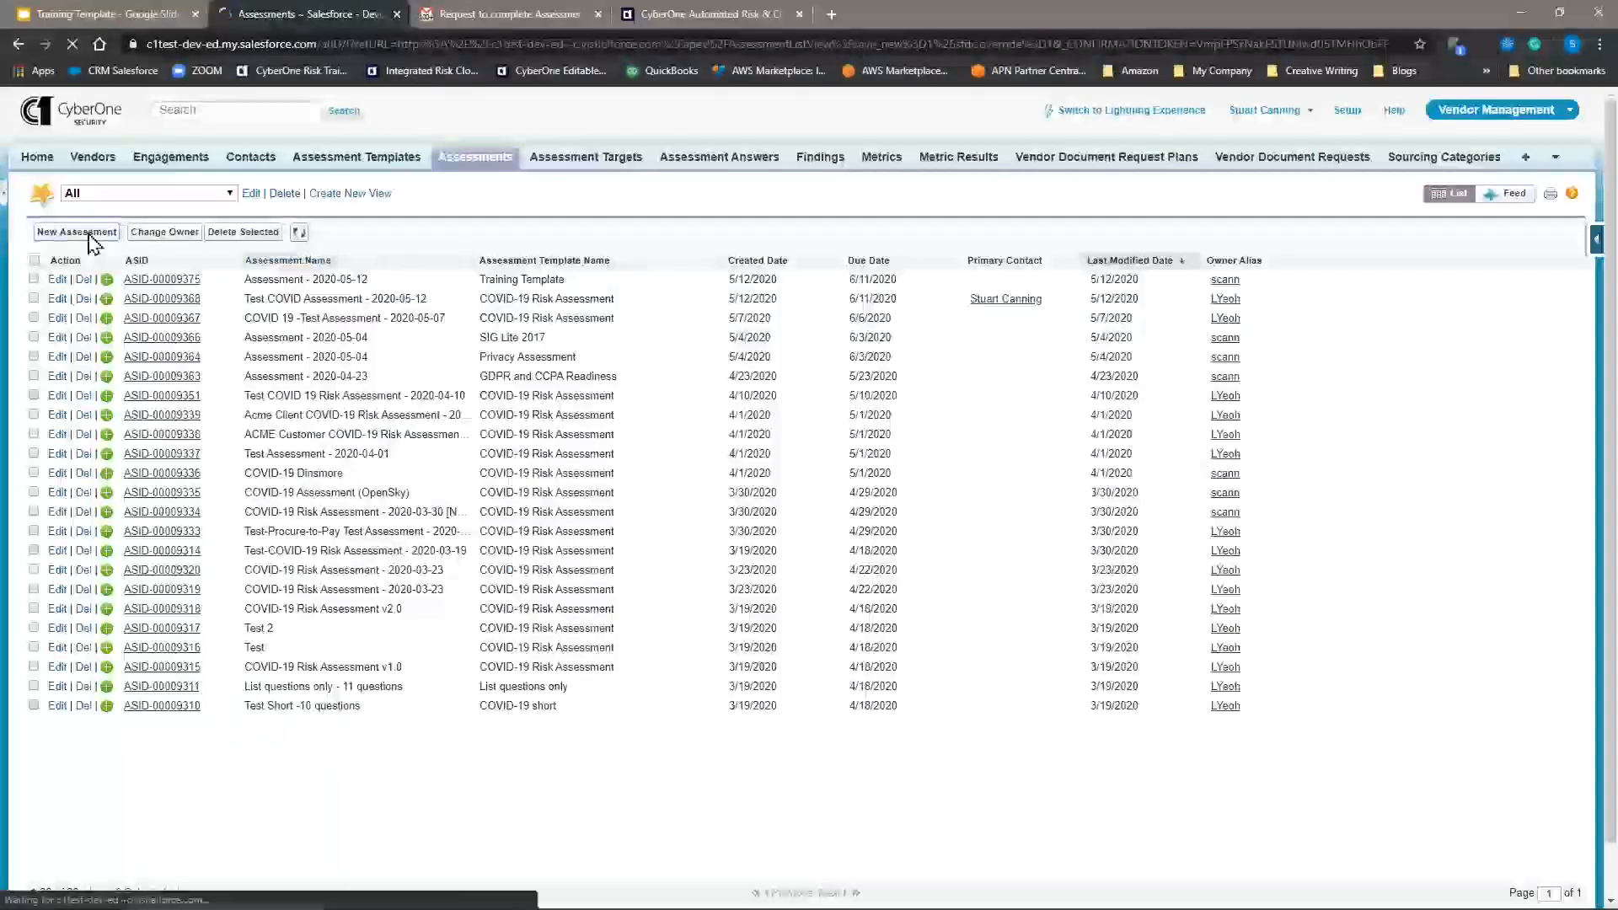
left_click(477, 276)
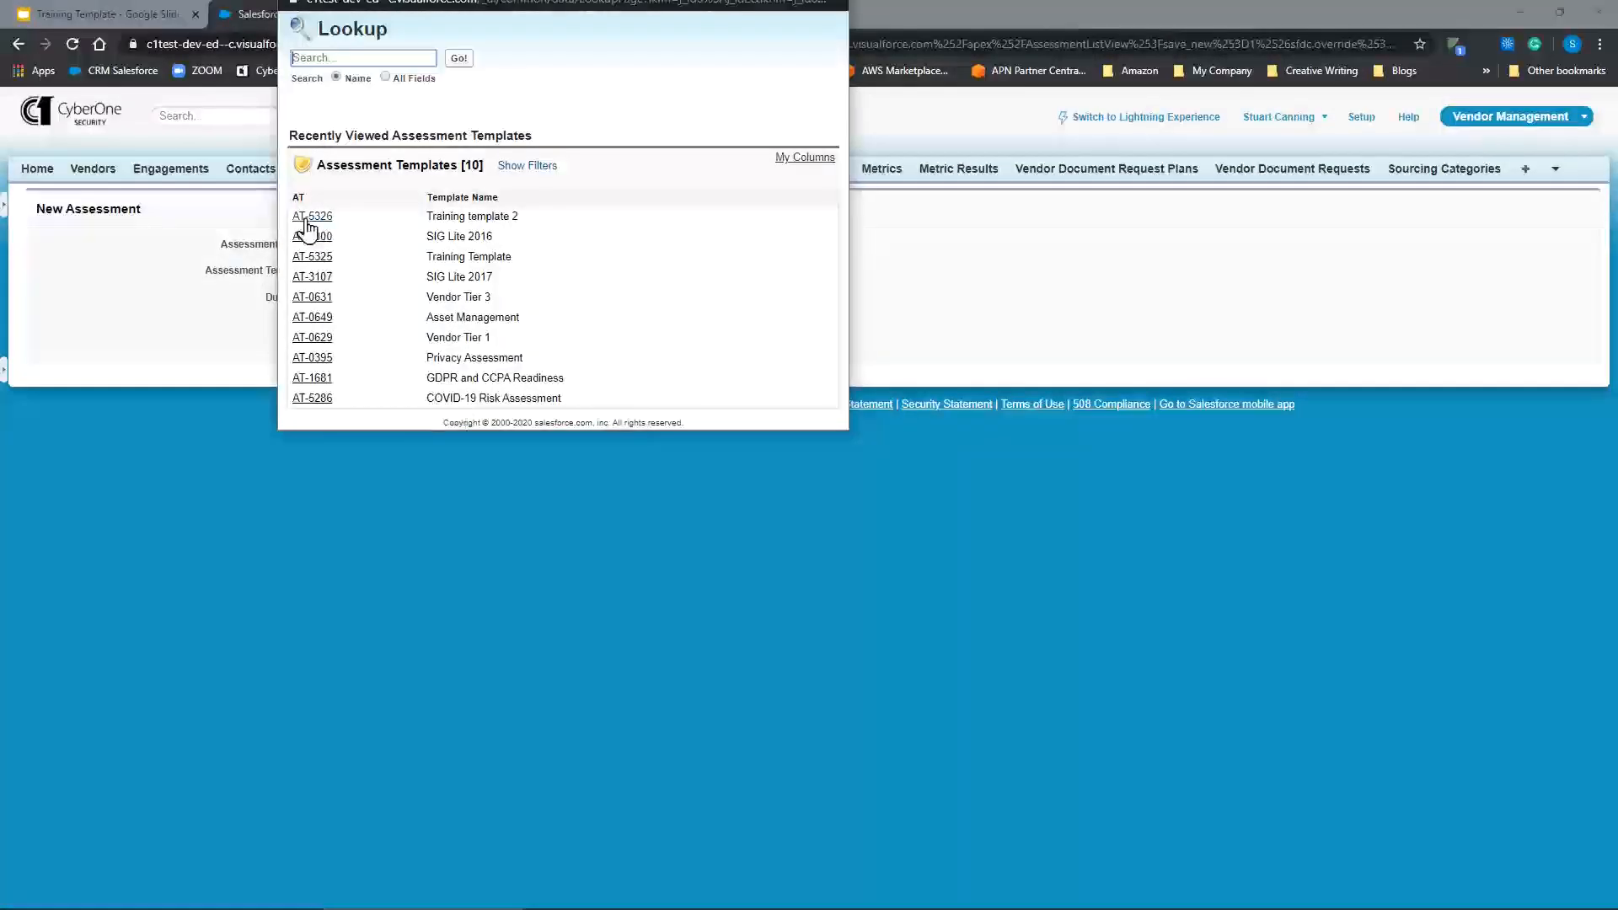
left_click(309, 218)
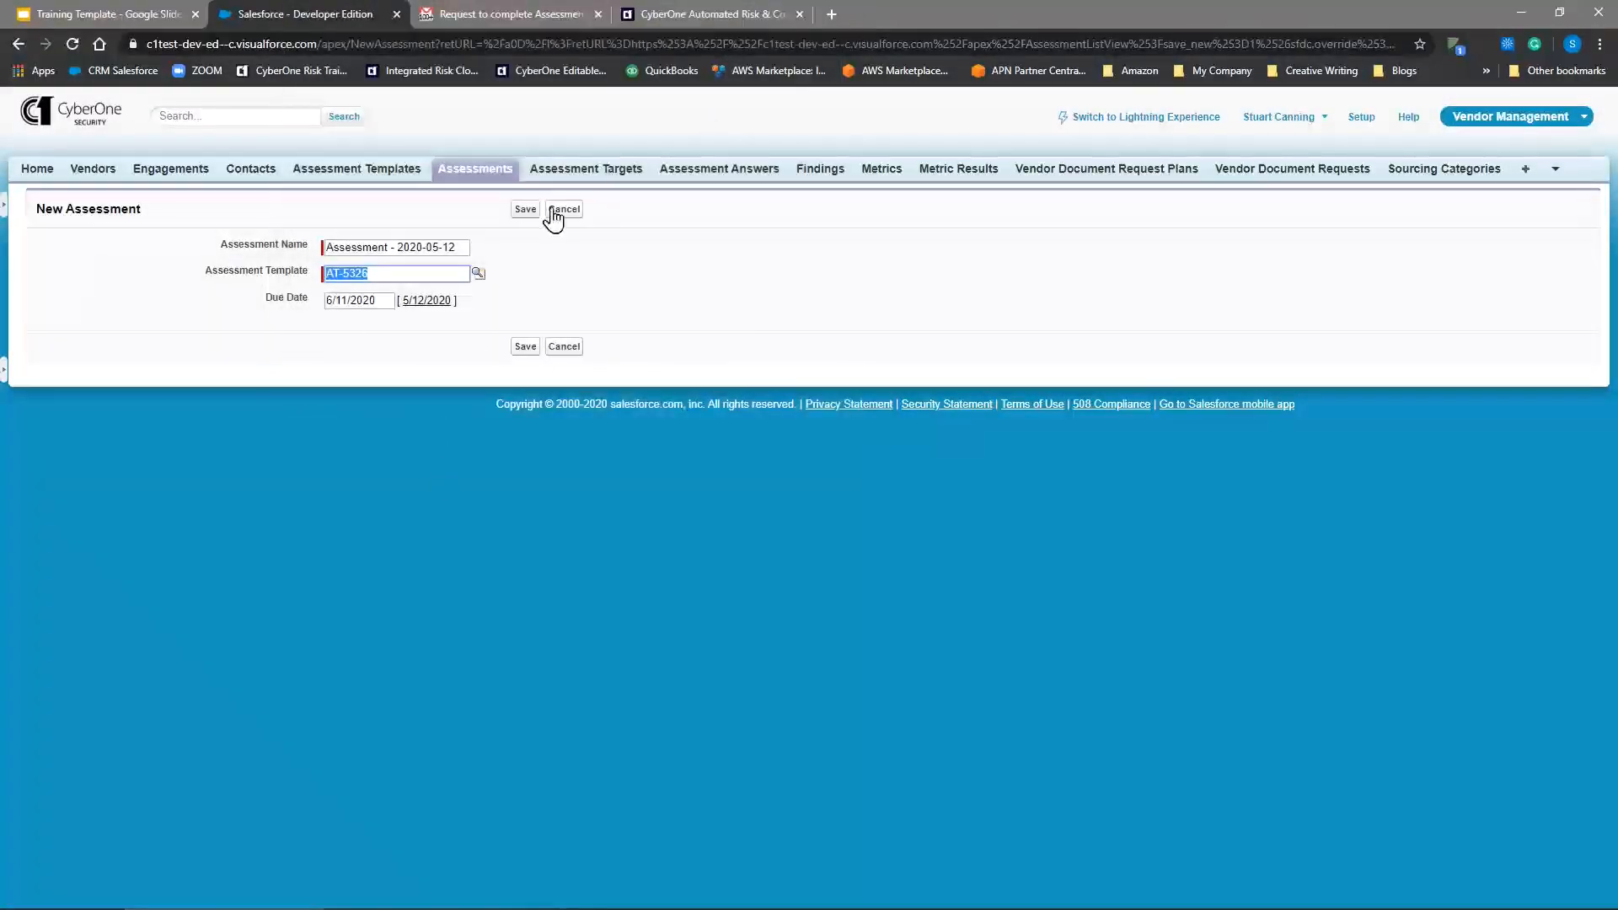
left_click(551, 211)
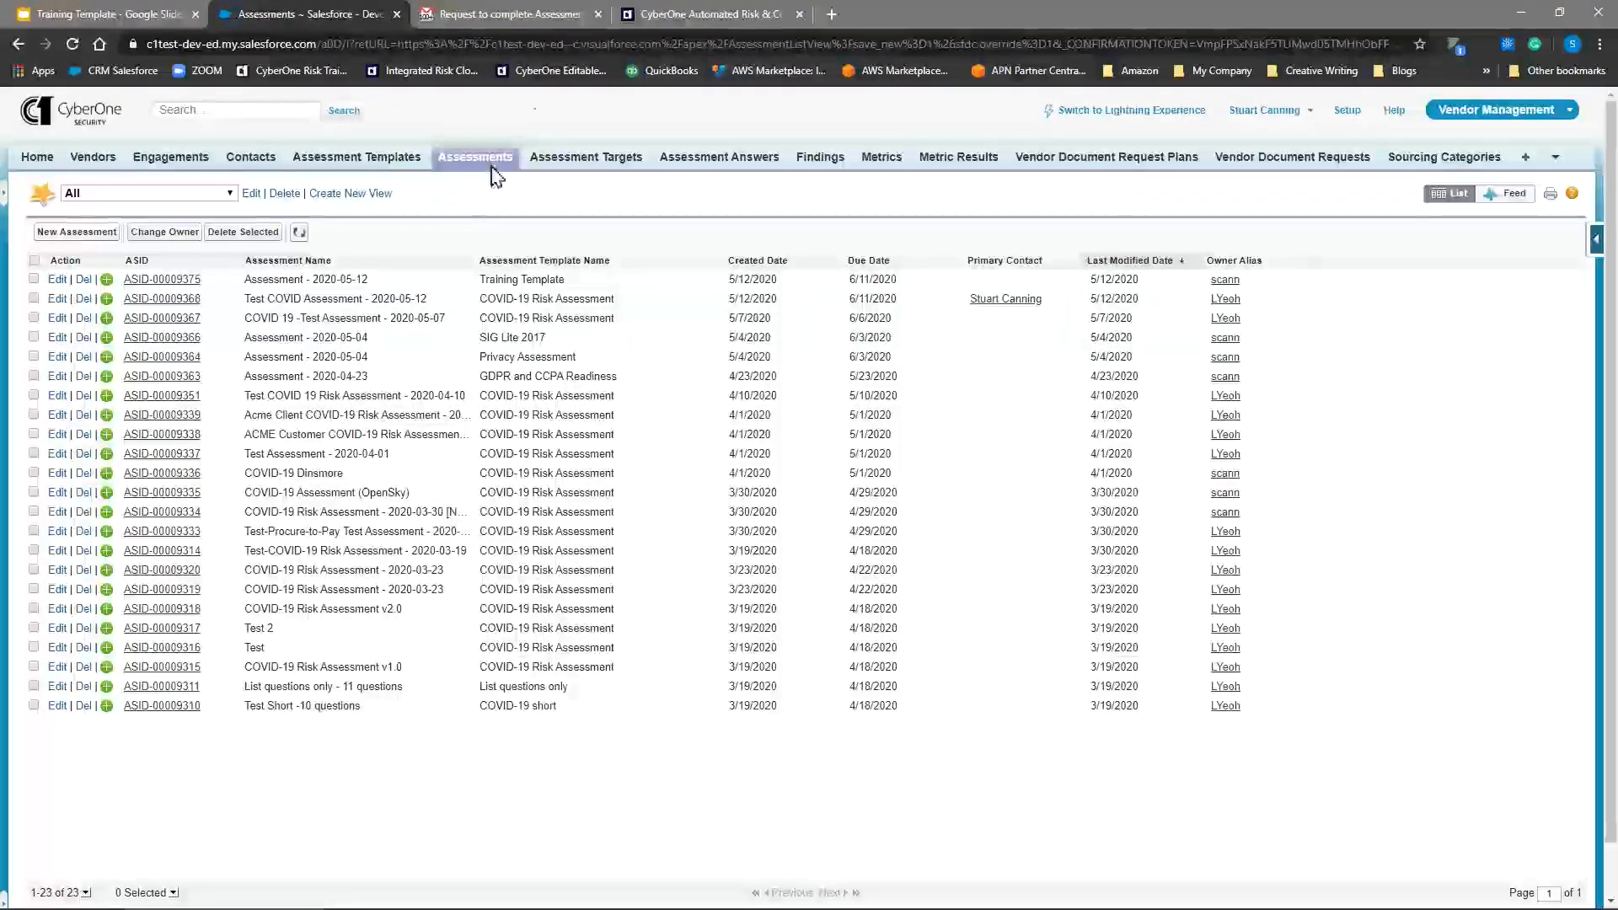
Switch to the CyberOne assessment portal and answer Yes to Q1 about the continuous security monitoring policy
left_click(693, 25)
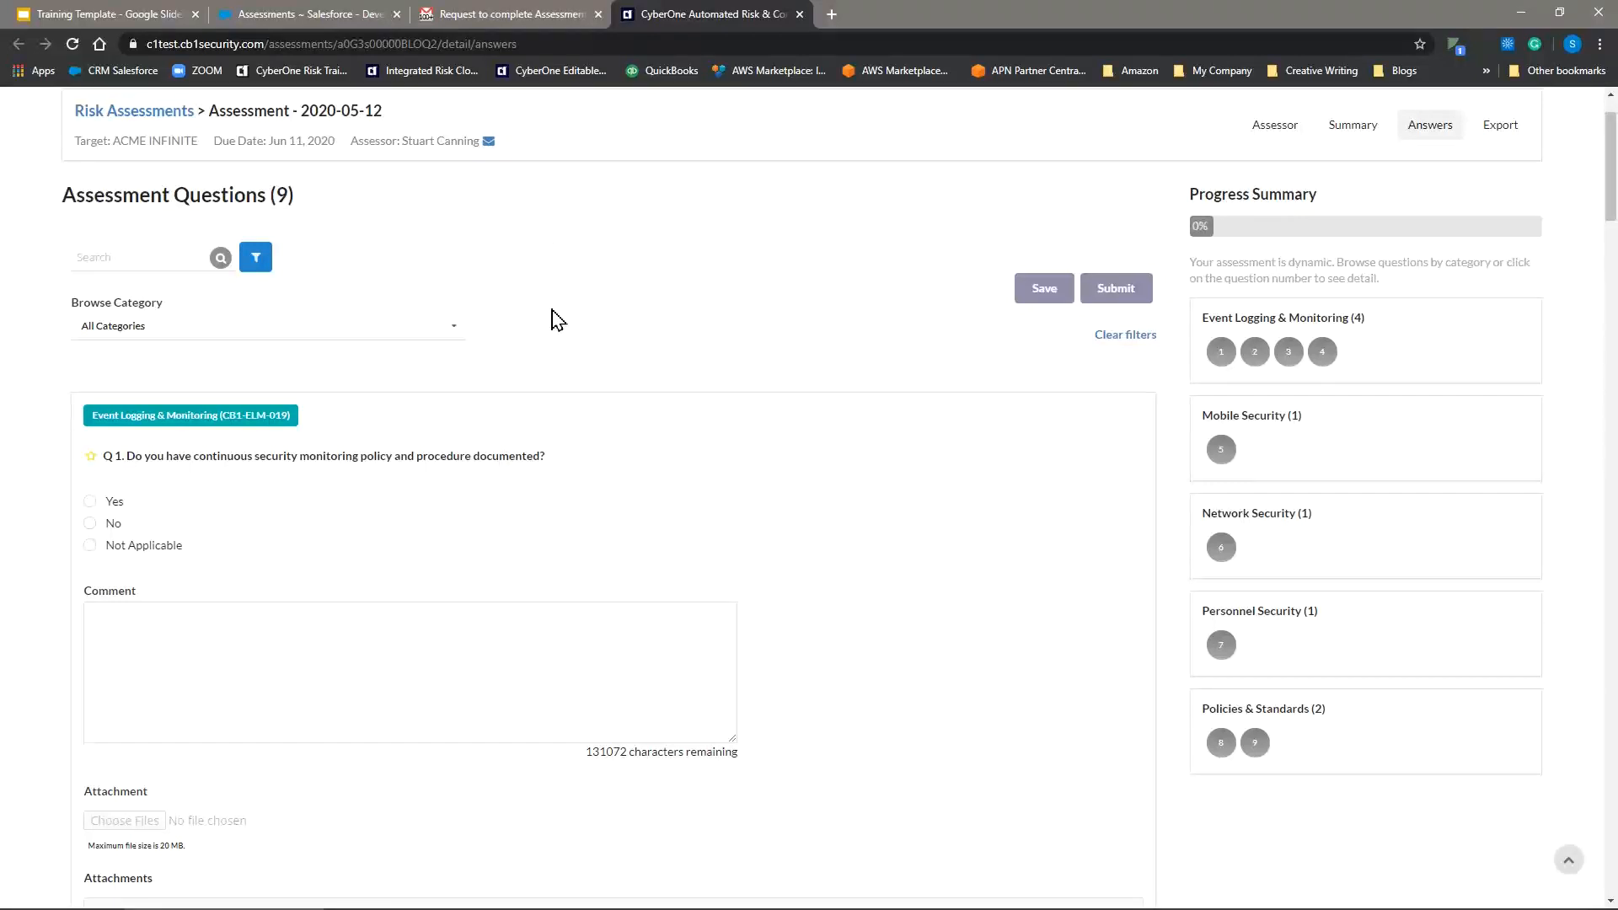
scroll(251, 483, "down", 1)
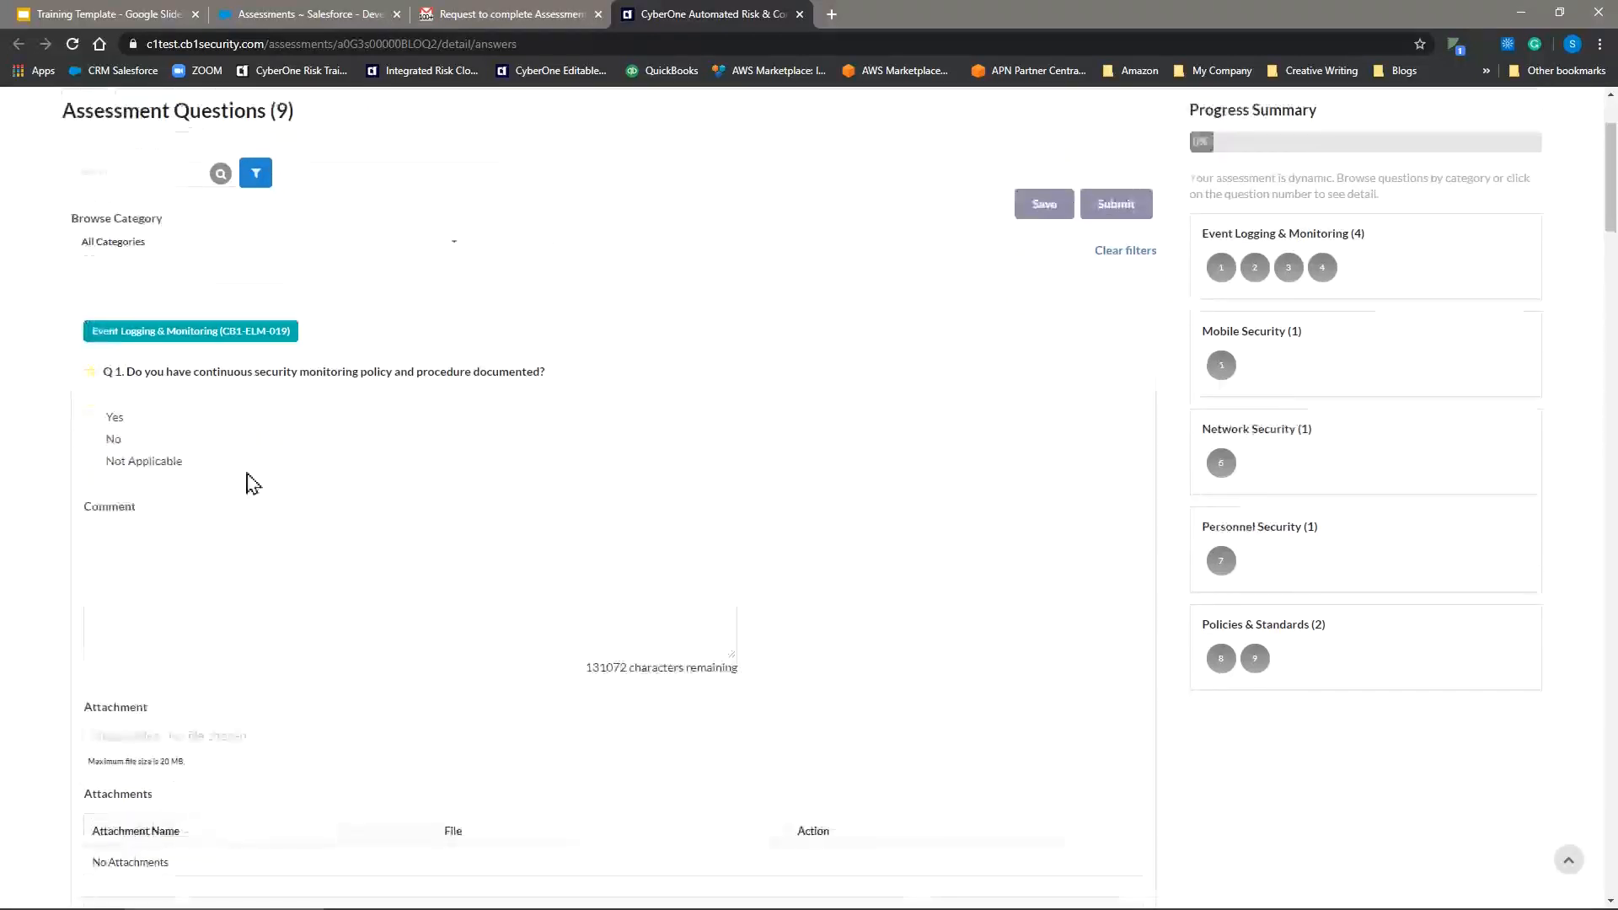
scroll(257, 469, "down", 1)
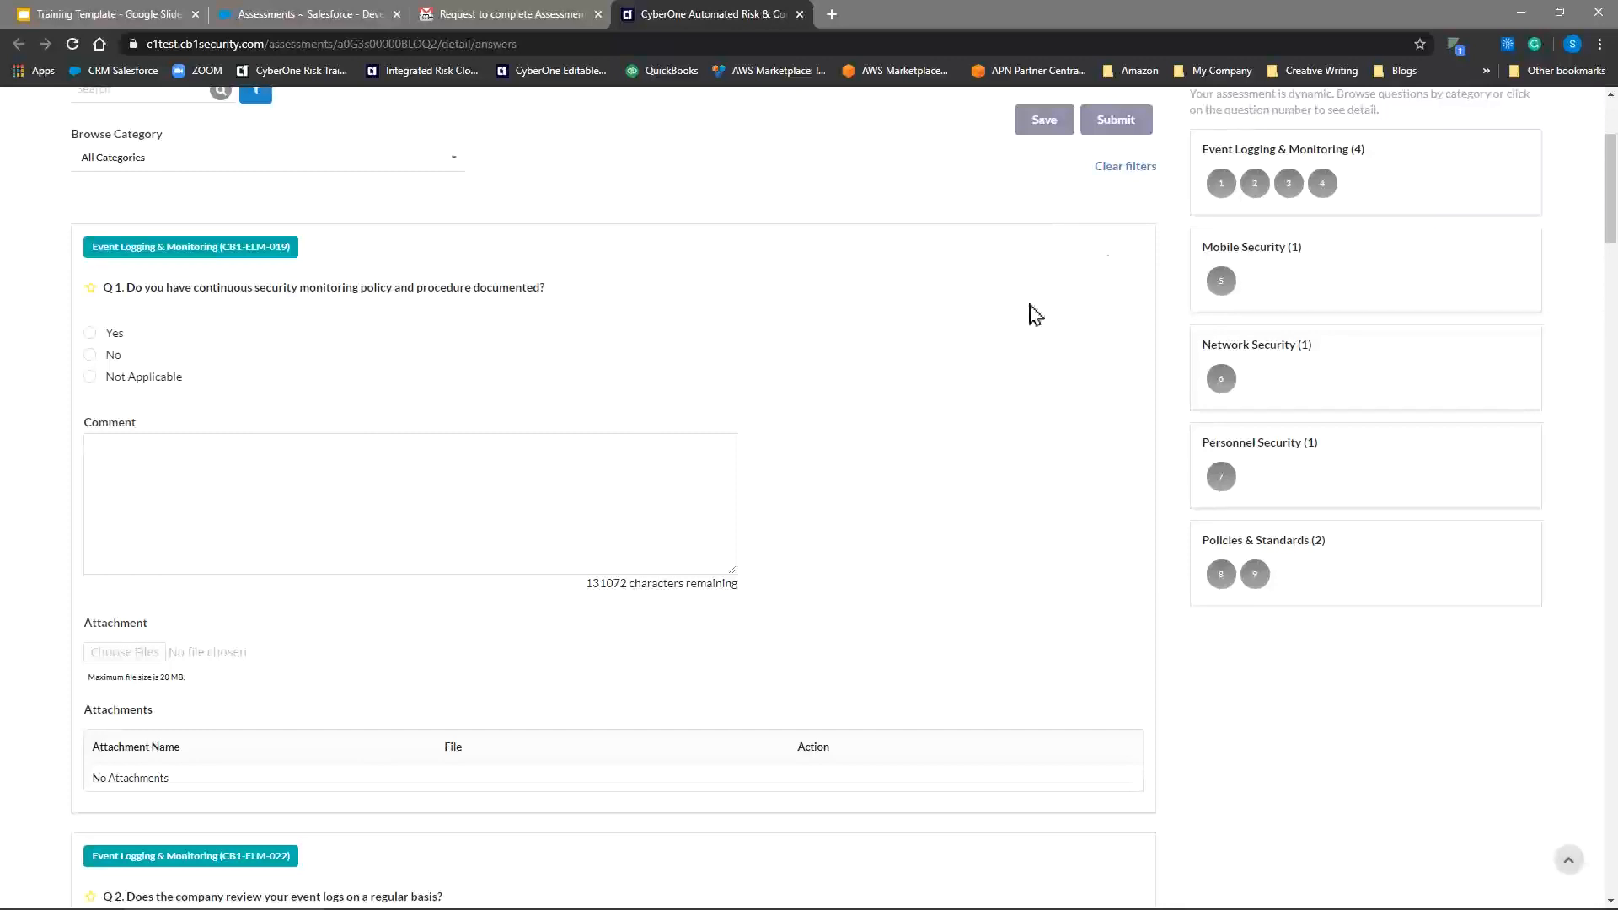
scroll(851, 217, "up", 1)
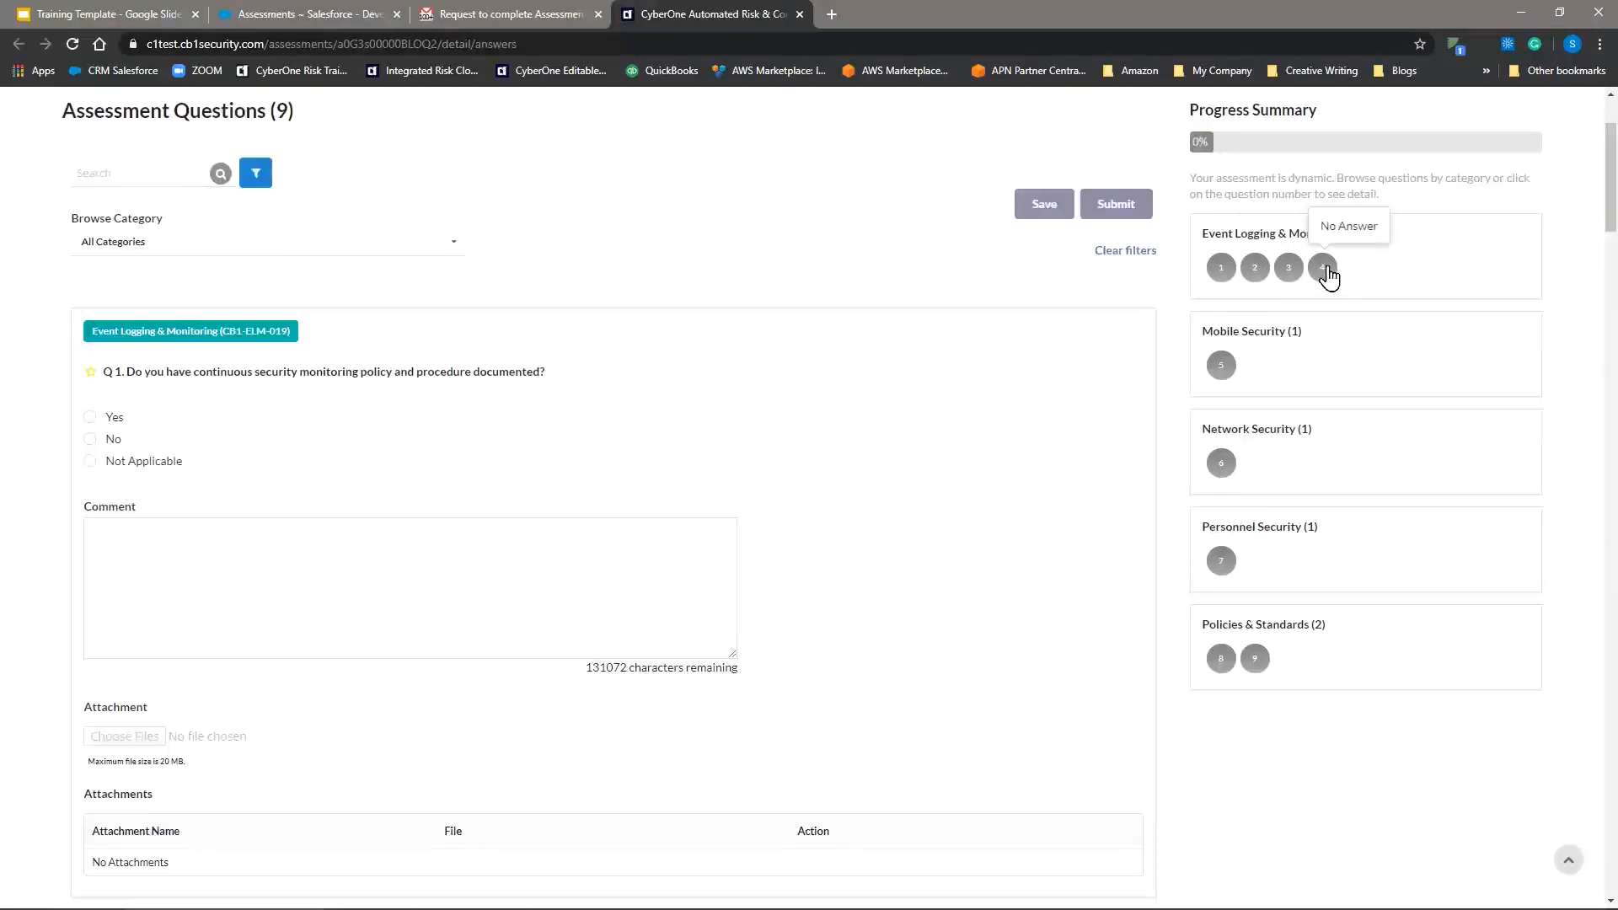
scroll(371, 368, "down", 1)
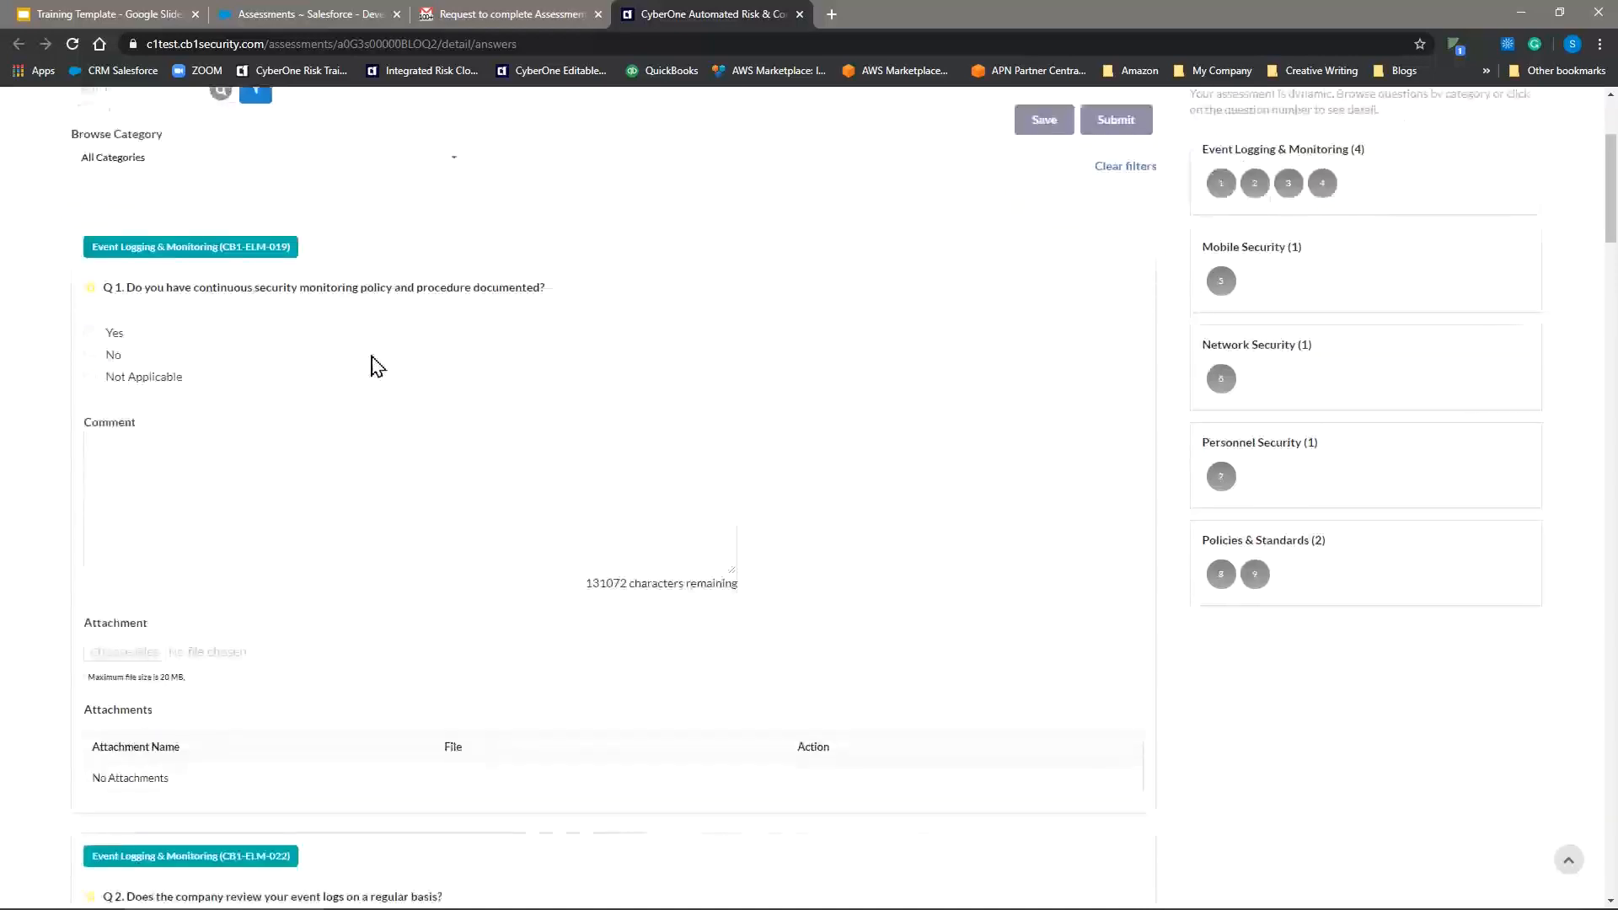
left_click(90, 334)
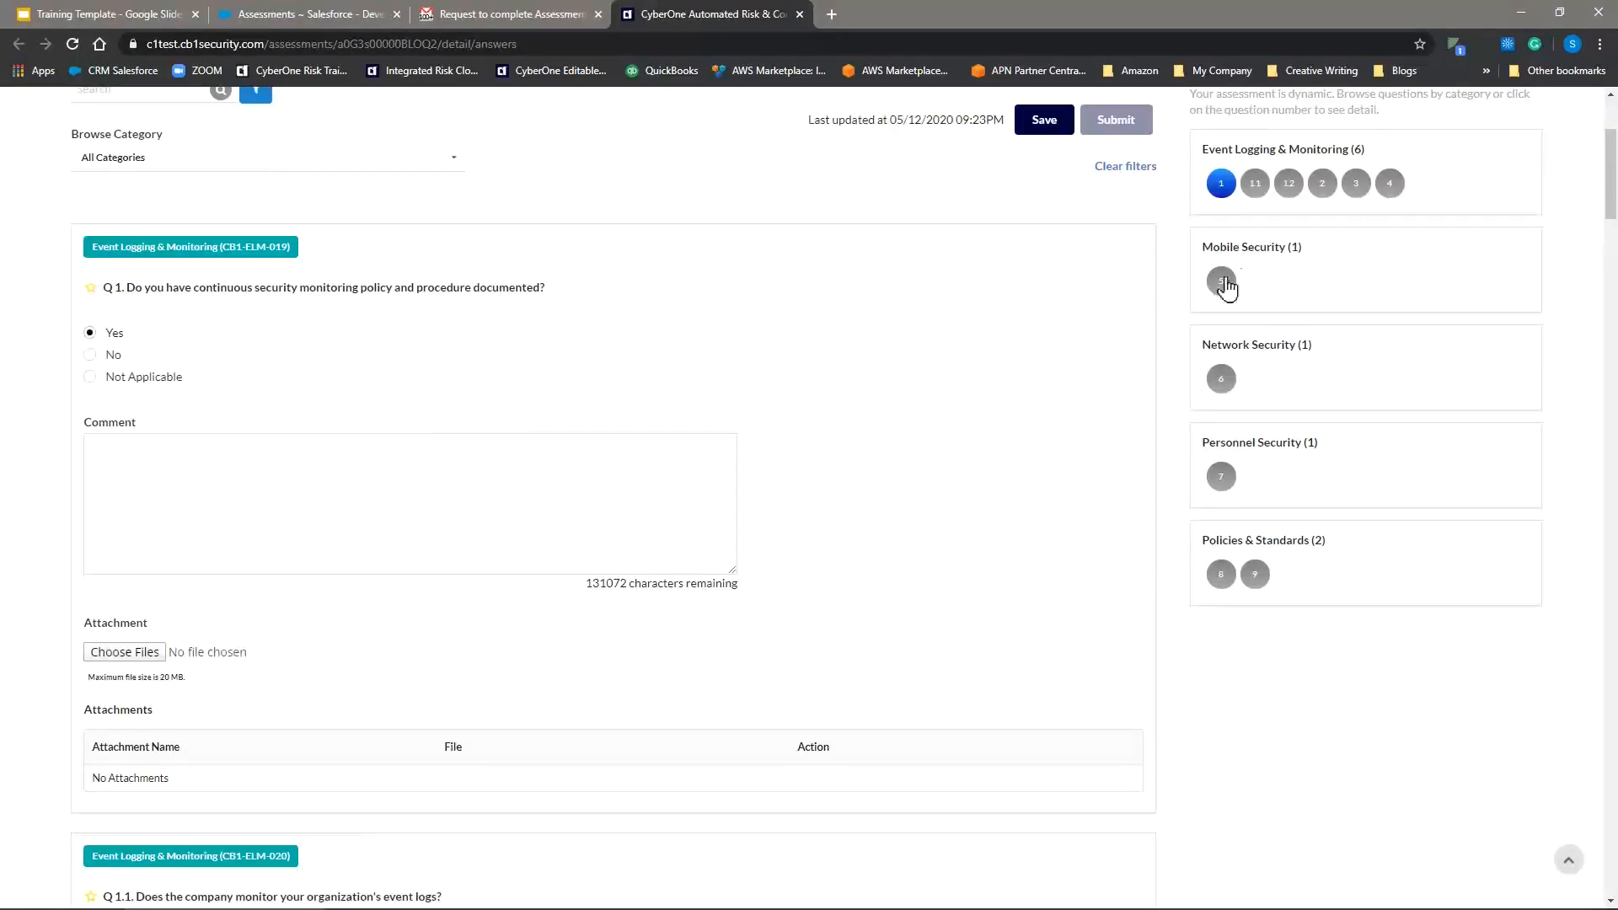
Answer Yes to the nested questions Q1.1 on monitoring event logs and Q1.2 on monitoring unauthorized access
scroll(510, 354, "down", 1)
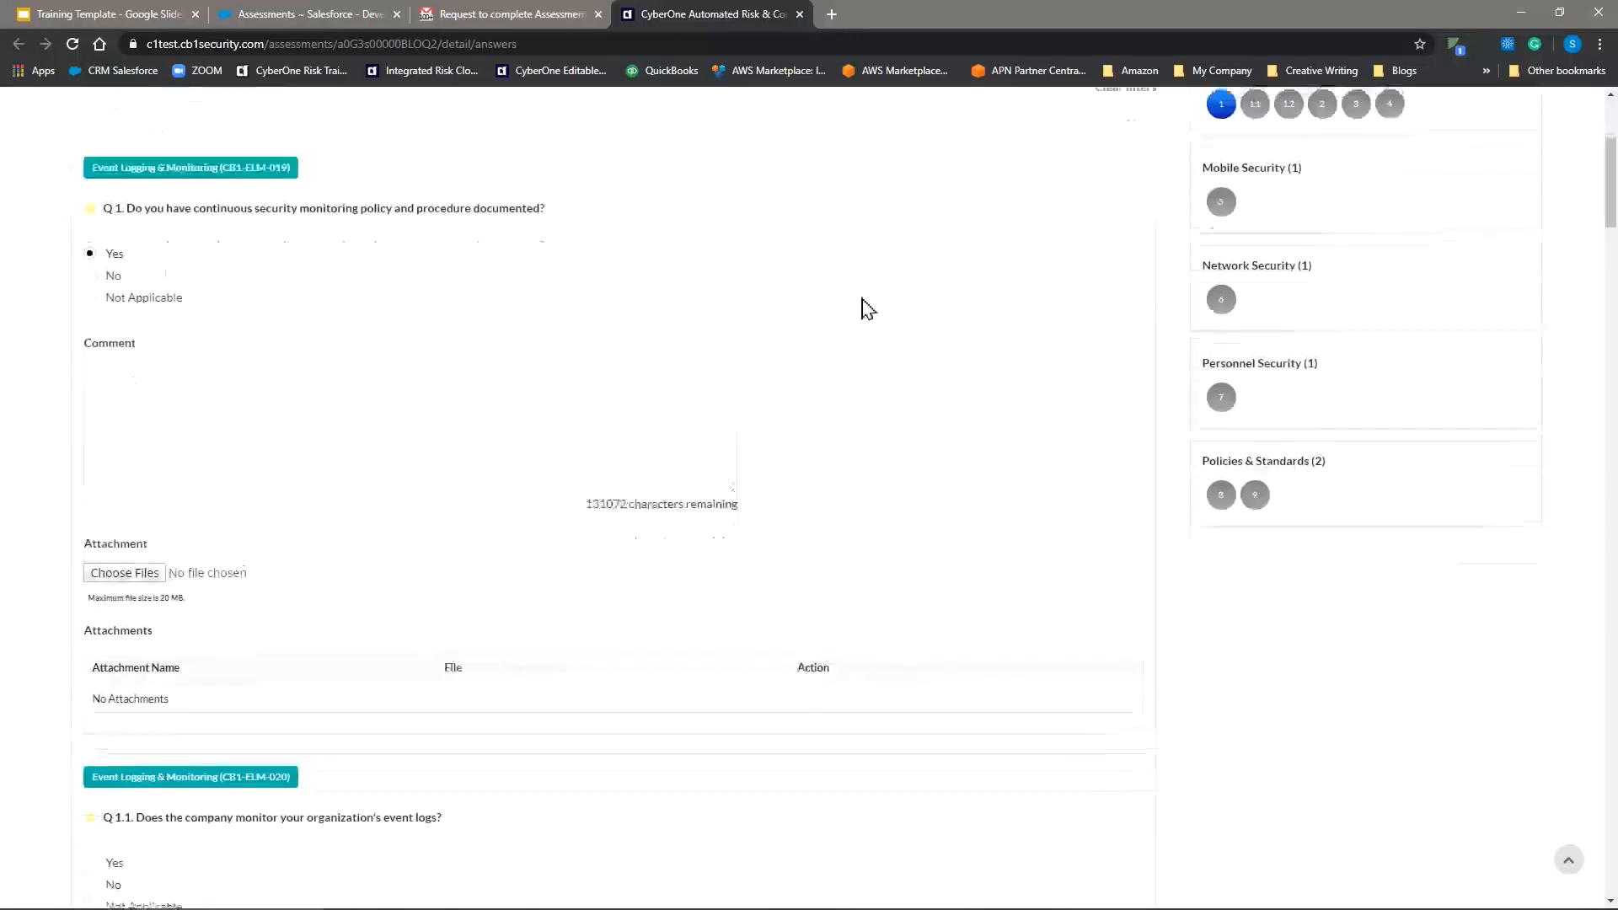
scroll(860, 307, "up", 1)
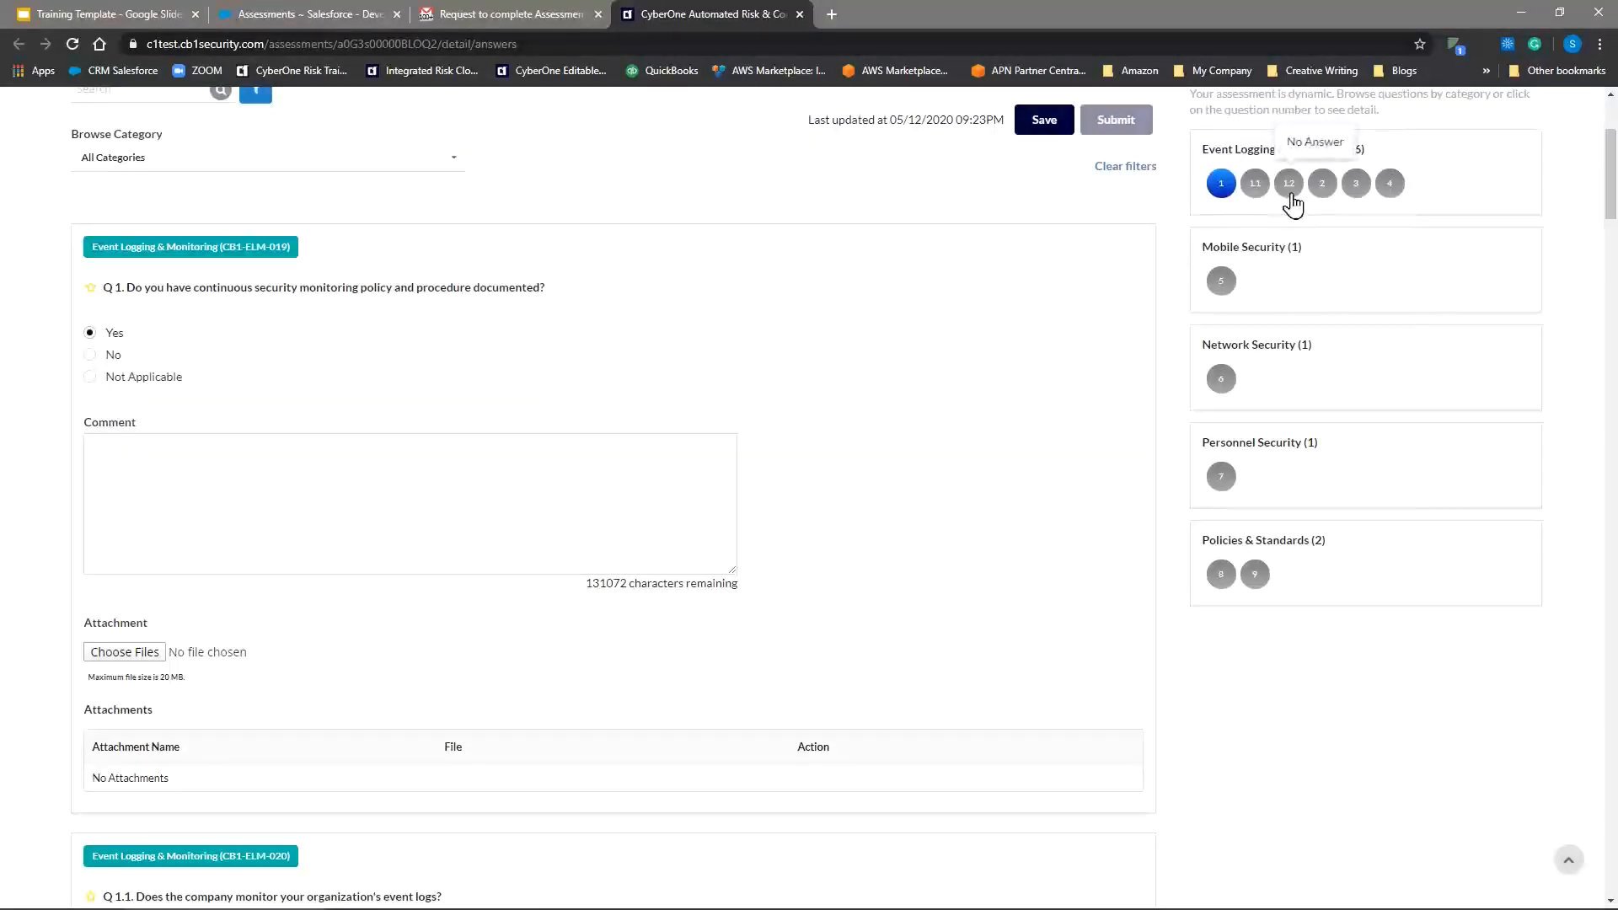
scroll(590, 308, "down", 3)
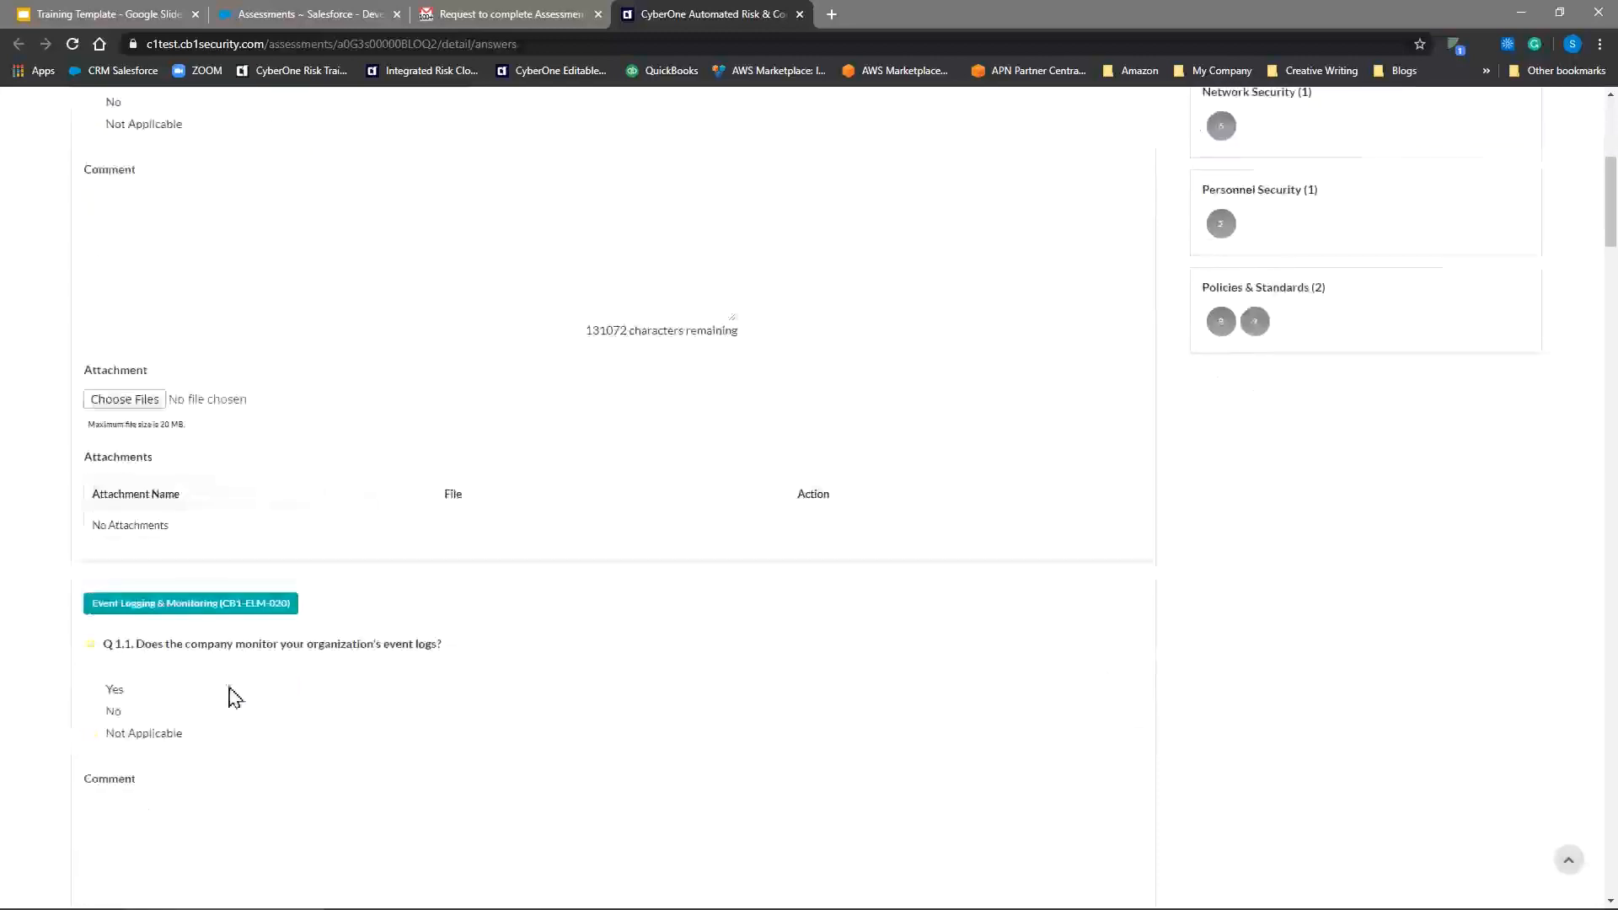
left_click(89, 691)
scroll(194, 717, "down", 6)
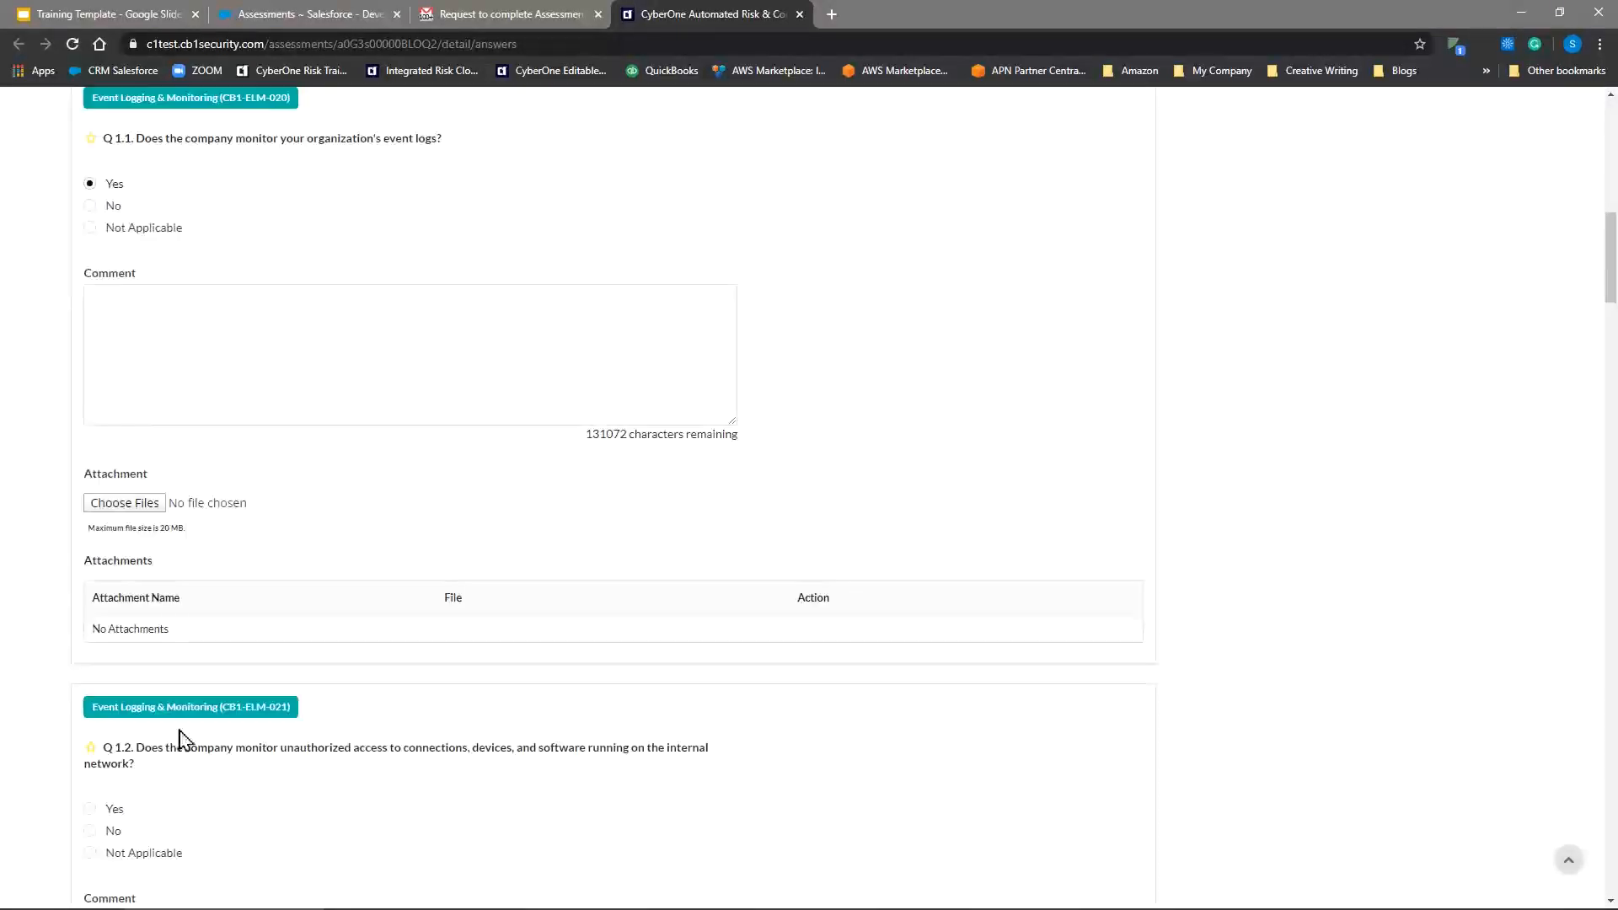
left_click(90, 809)
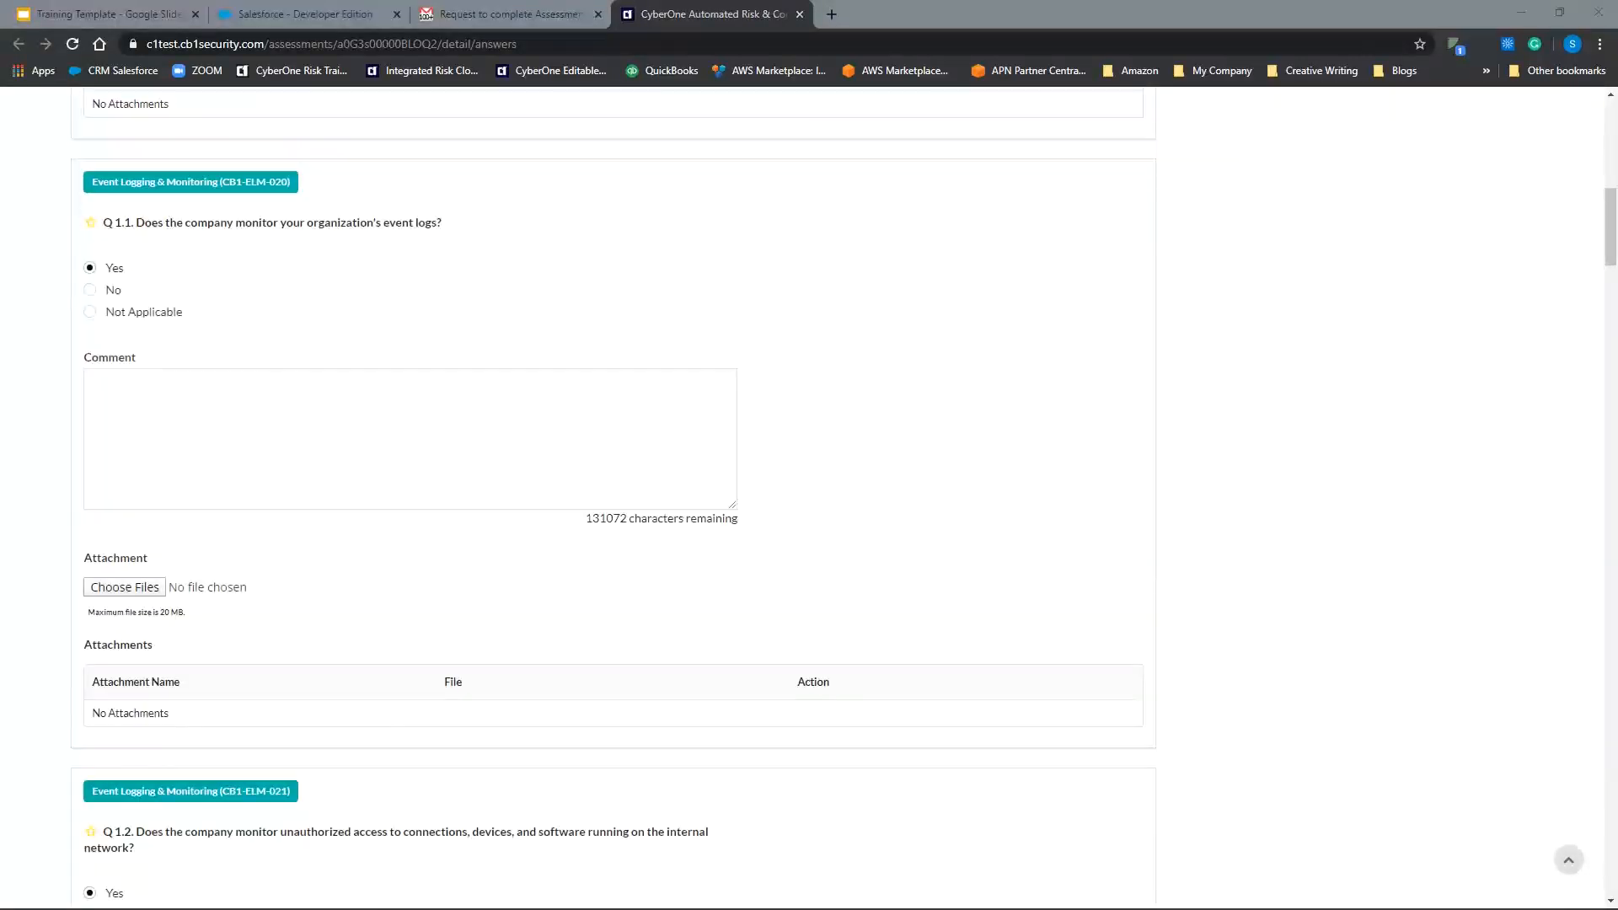
Answer Yes to Q7 about annual security awareness training to check its nested questions, and change the answer to No
scroll(296, 343, "down", 14)
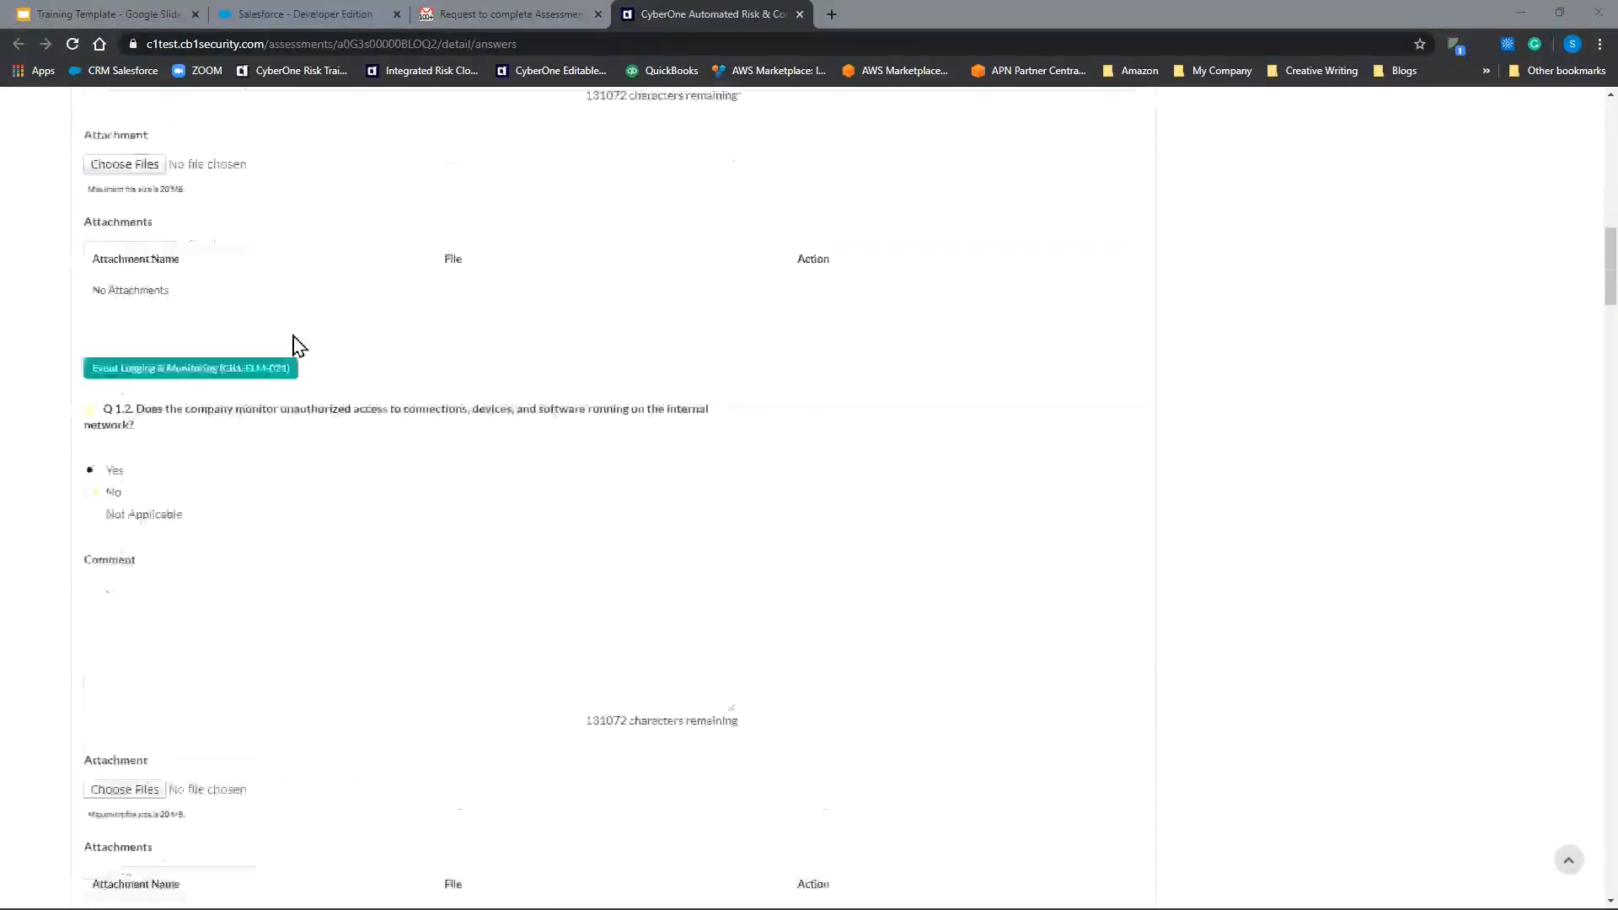
scroll(296, 343, "down", 19)
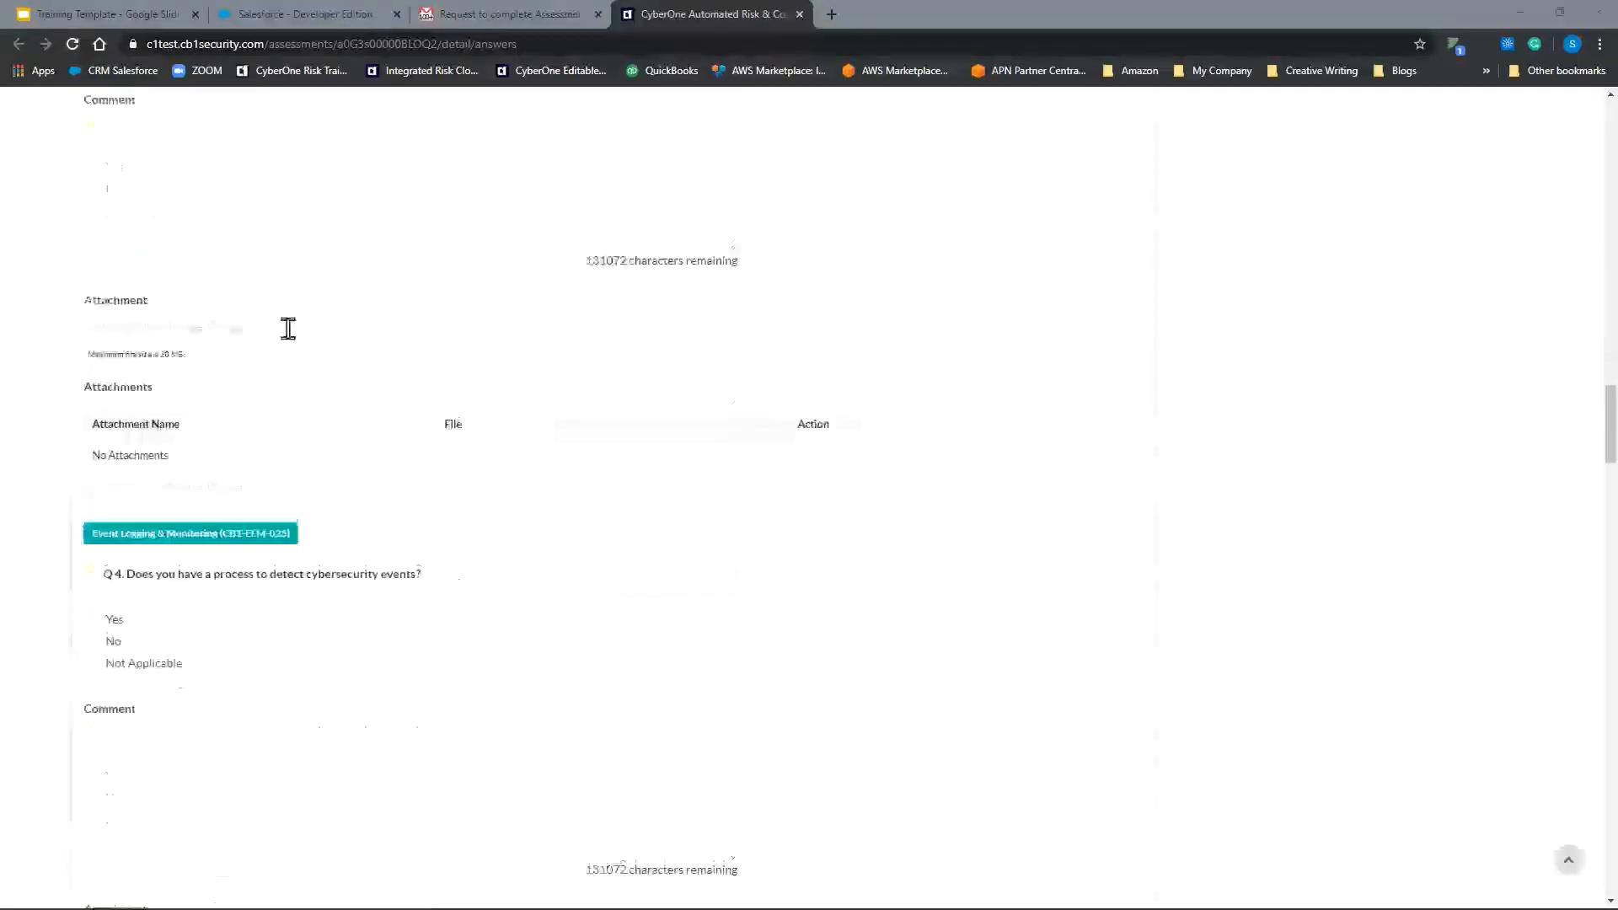
scroll(286, 339, "down", 12)
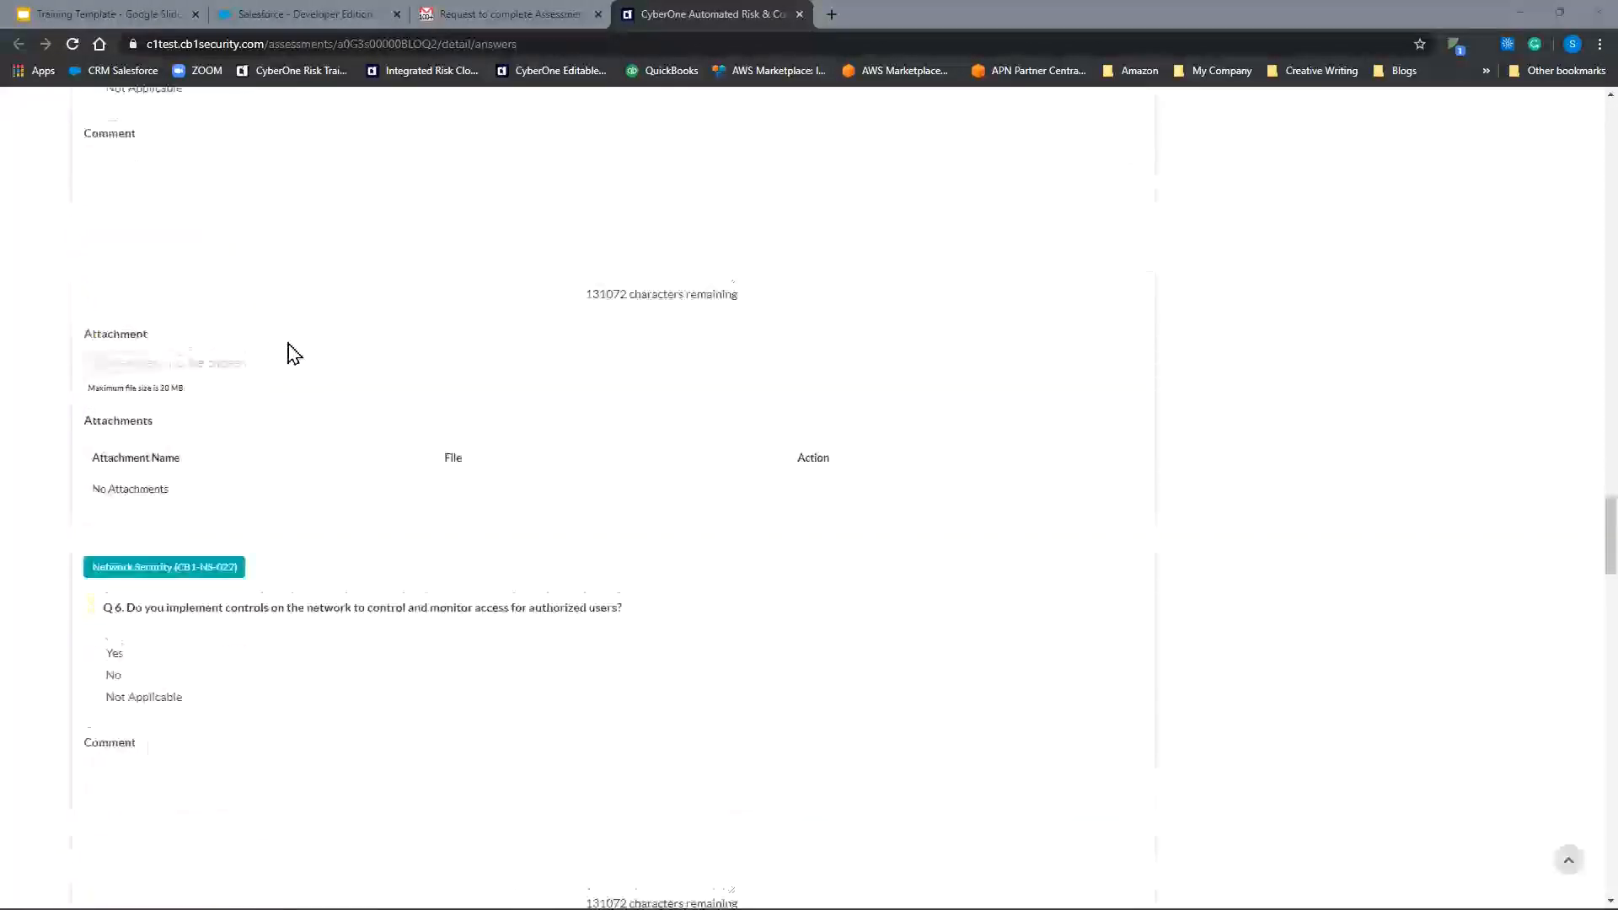
scroll(287, 377, "down", 3)
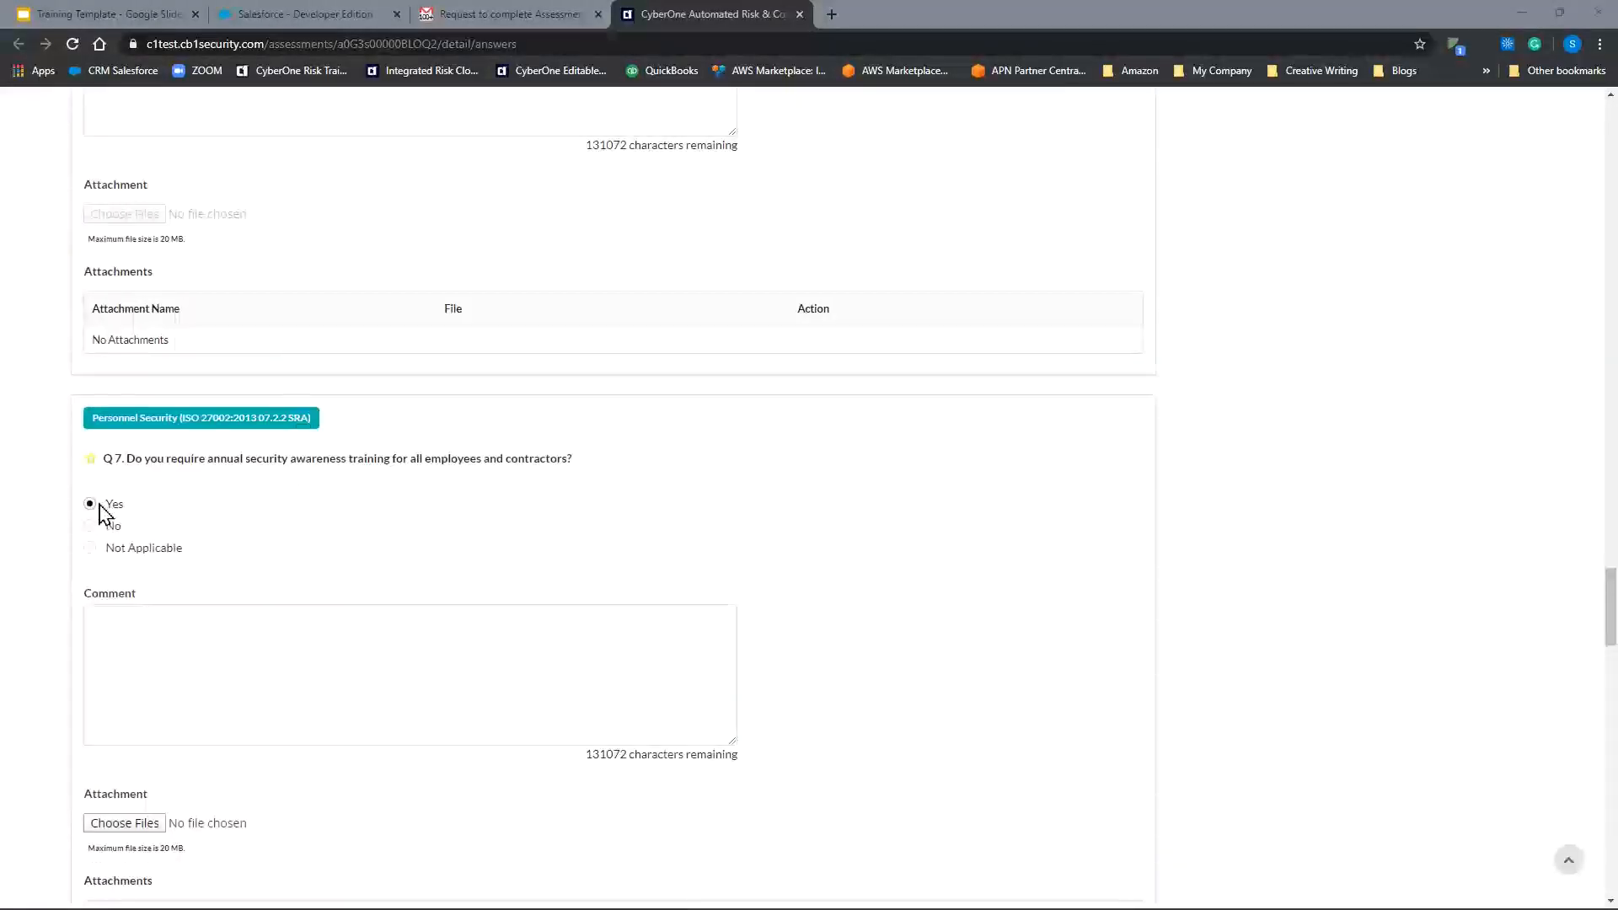
scroll(207, 481, "down", 5)
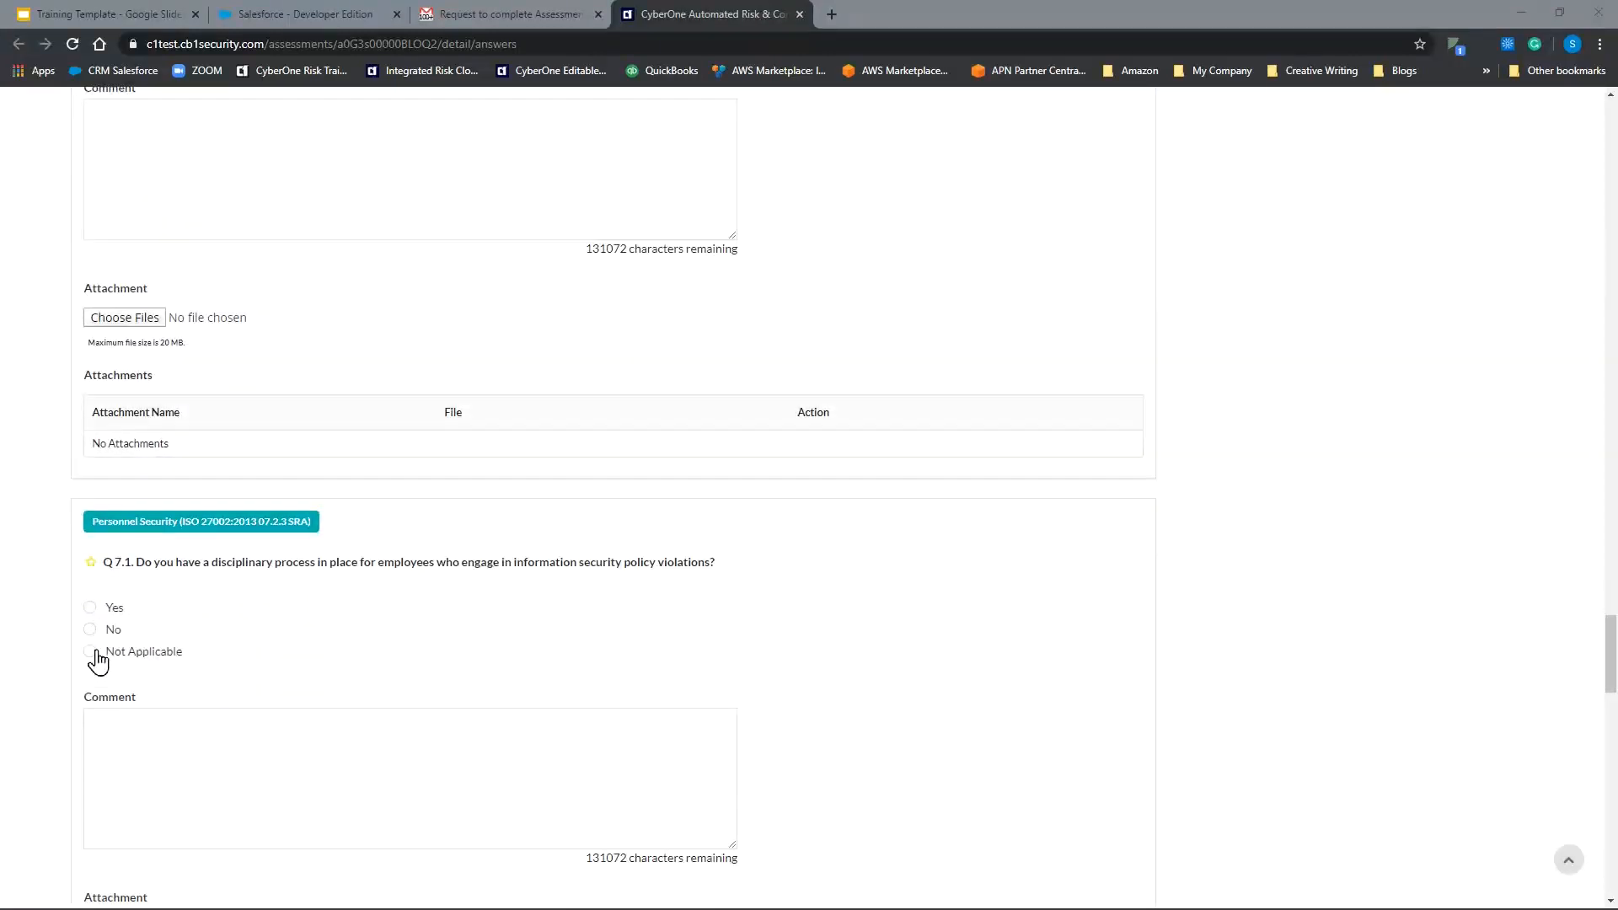
scroll(216, 365, "up", 4)
left_click(90, 358)
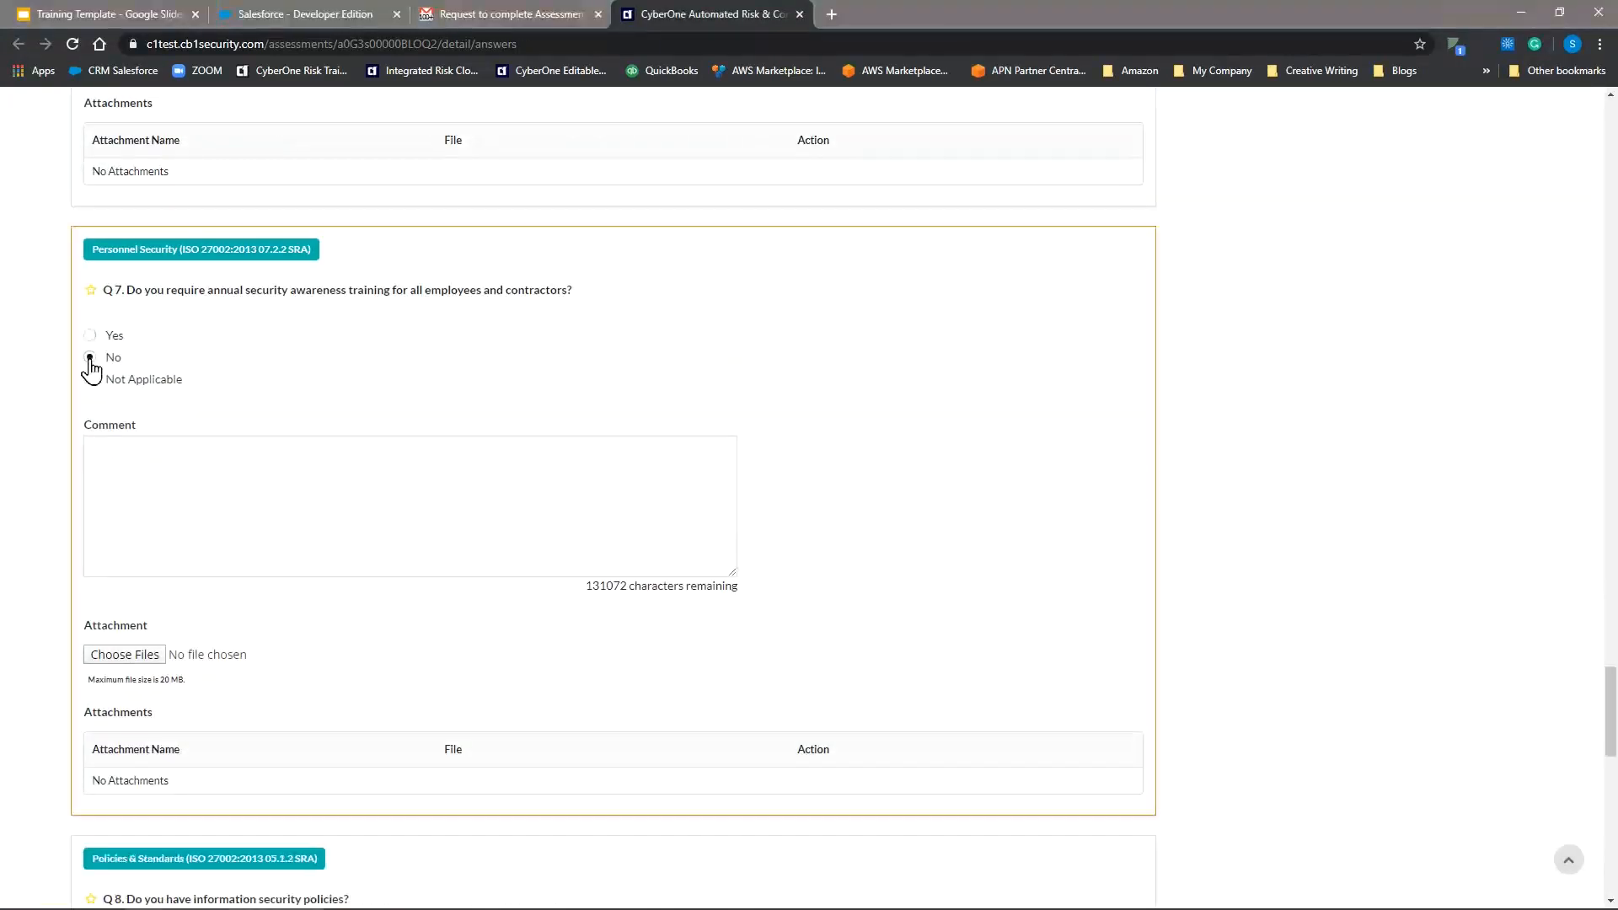
scroll(278, 416, "down", 5)
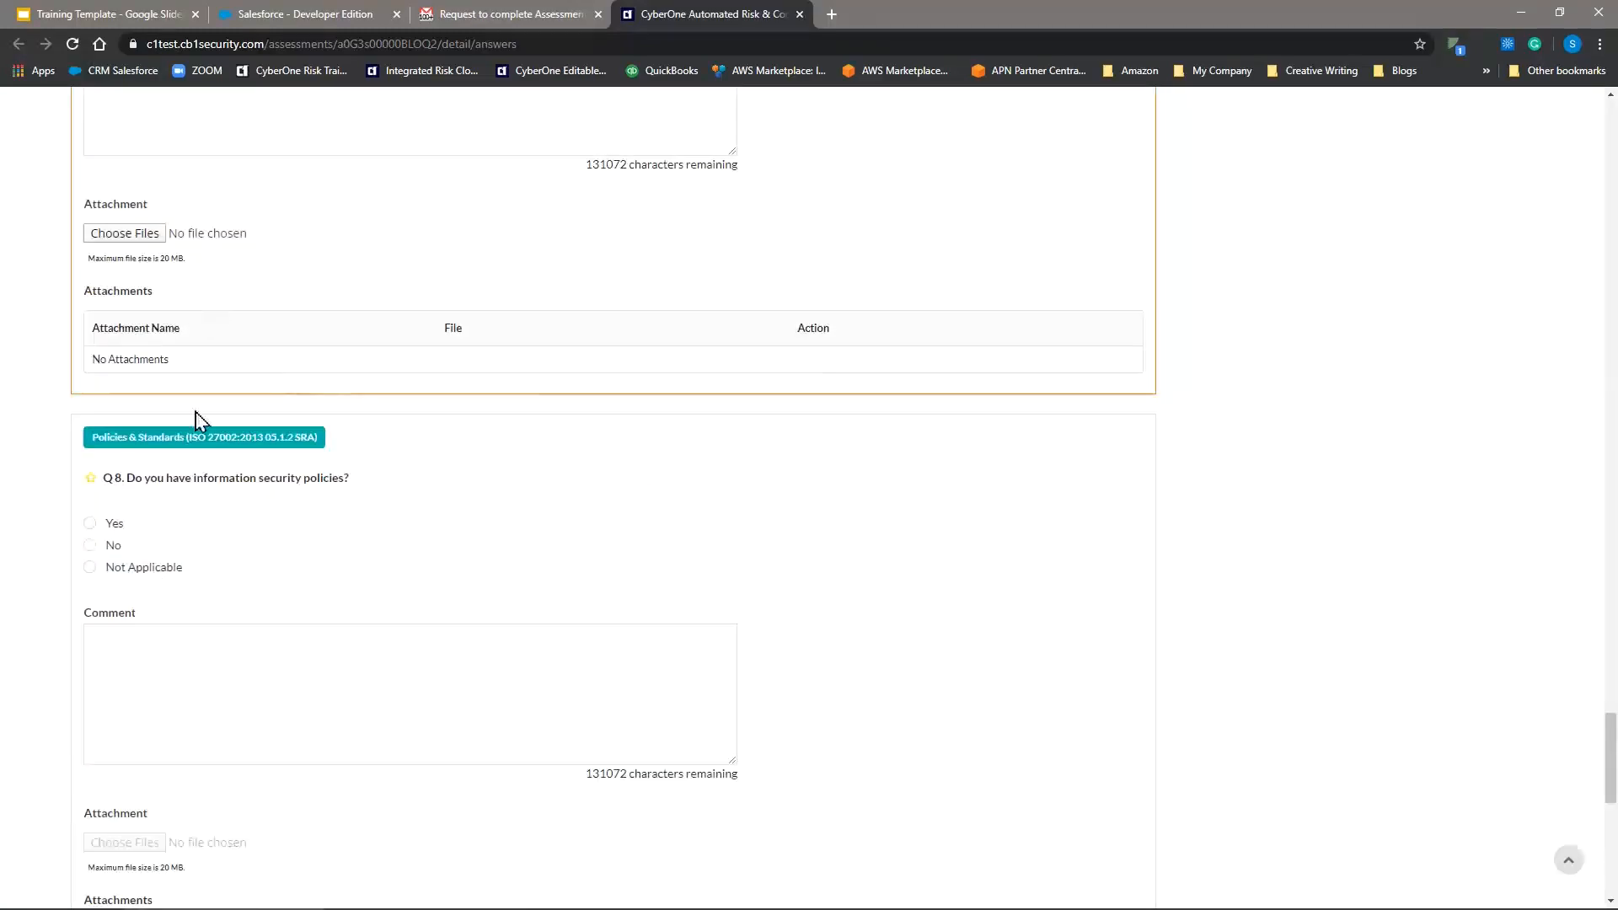
Review the progress summary at the start of the assessment and return to the Sort Questions page in Salesforce
scroll(211, 498, "up", 20)
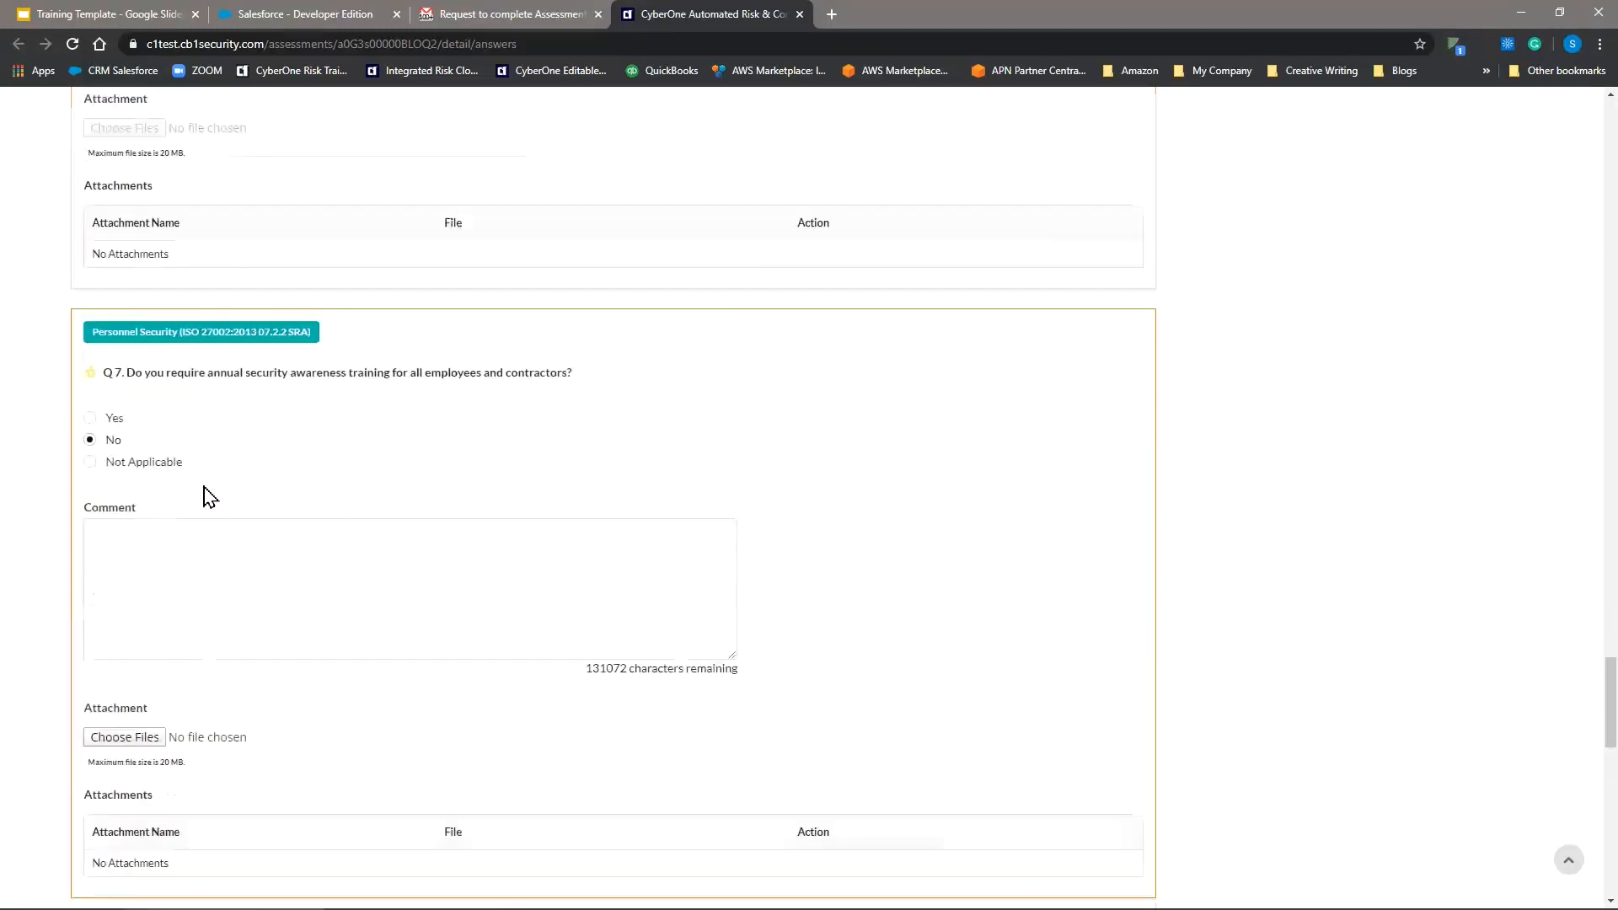
scroll(252, 502, "up", 20)
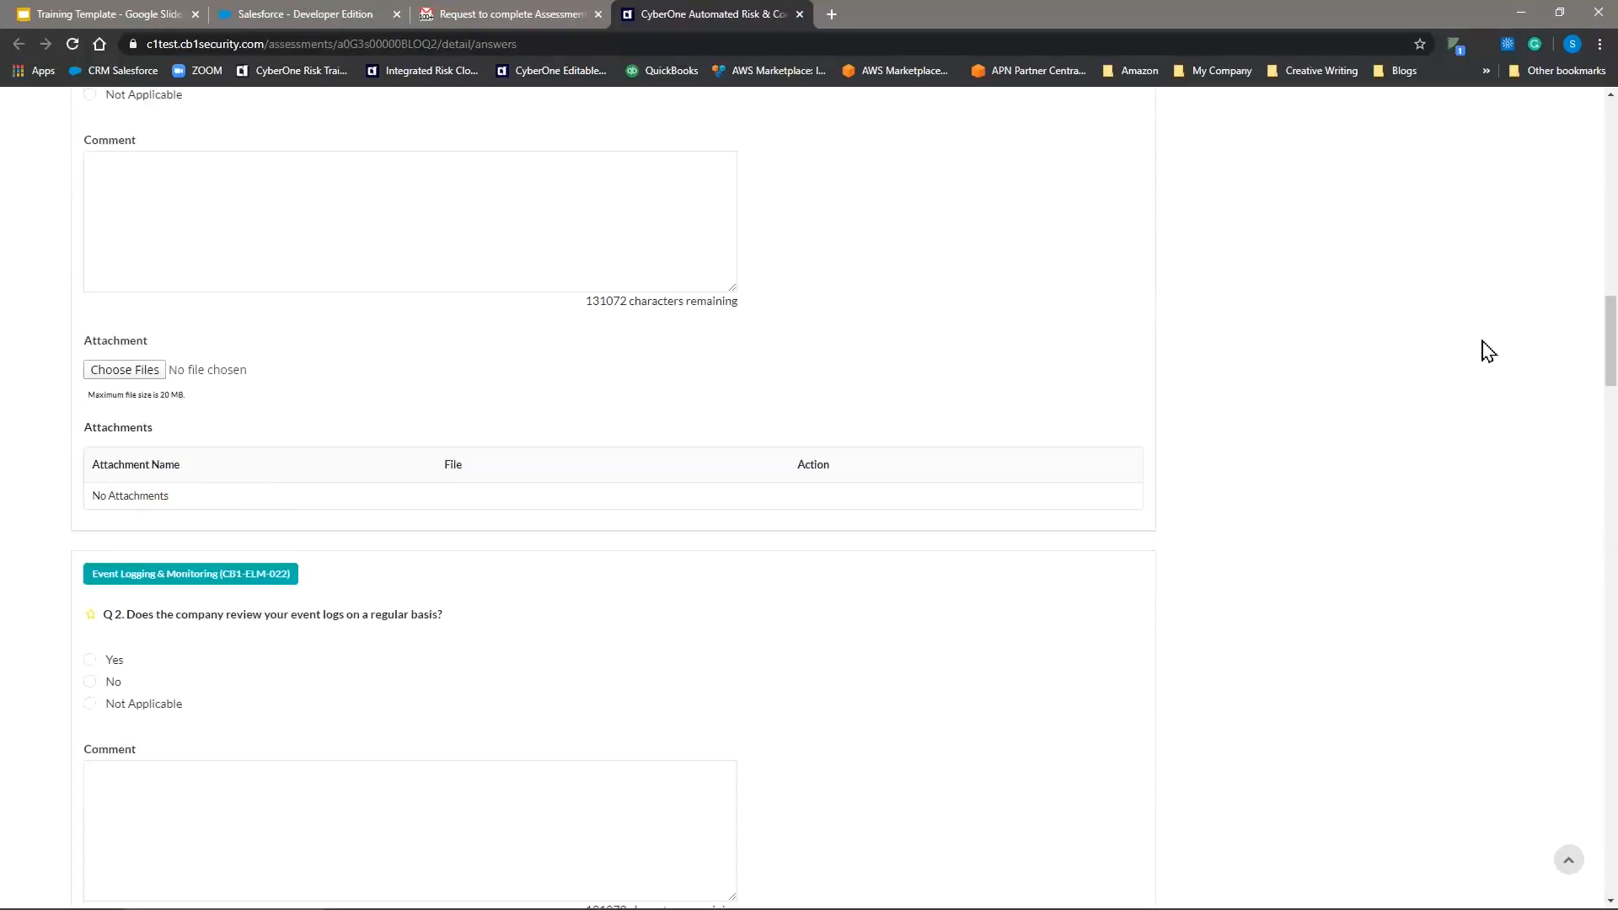
left_click_drag(1609, 340, 1612, 150)
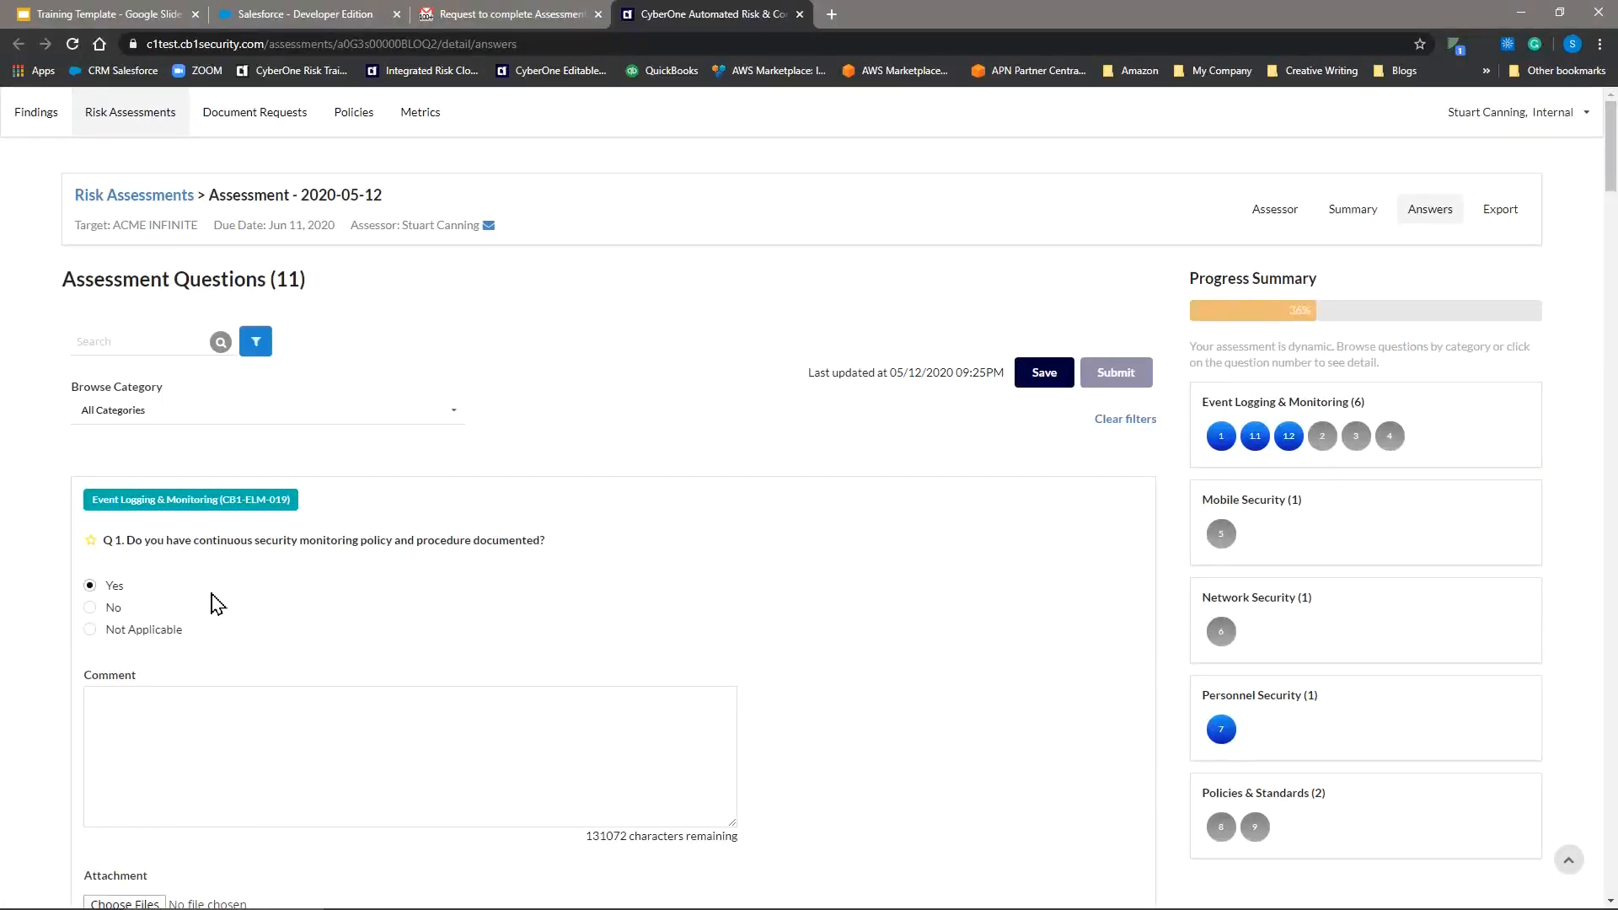
scroll(228, 594, "down", 2)
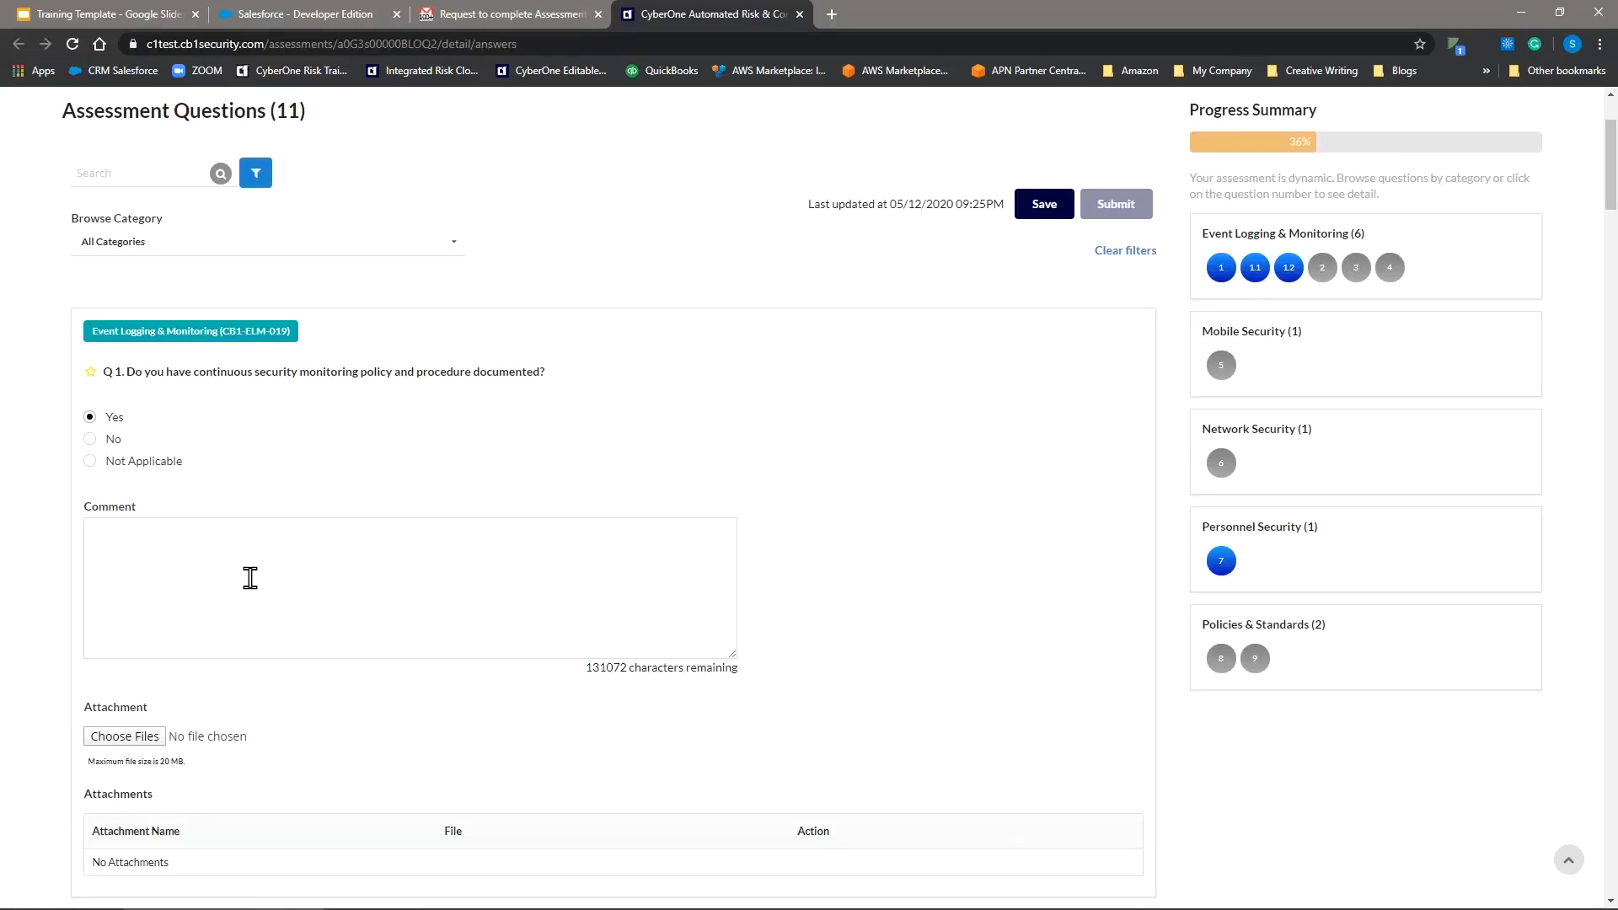
scroll(758, 421, "up", 1)
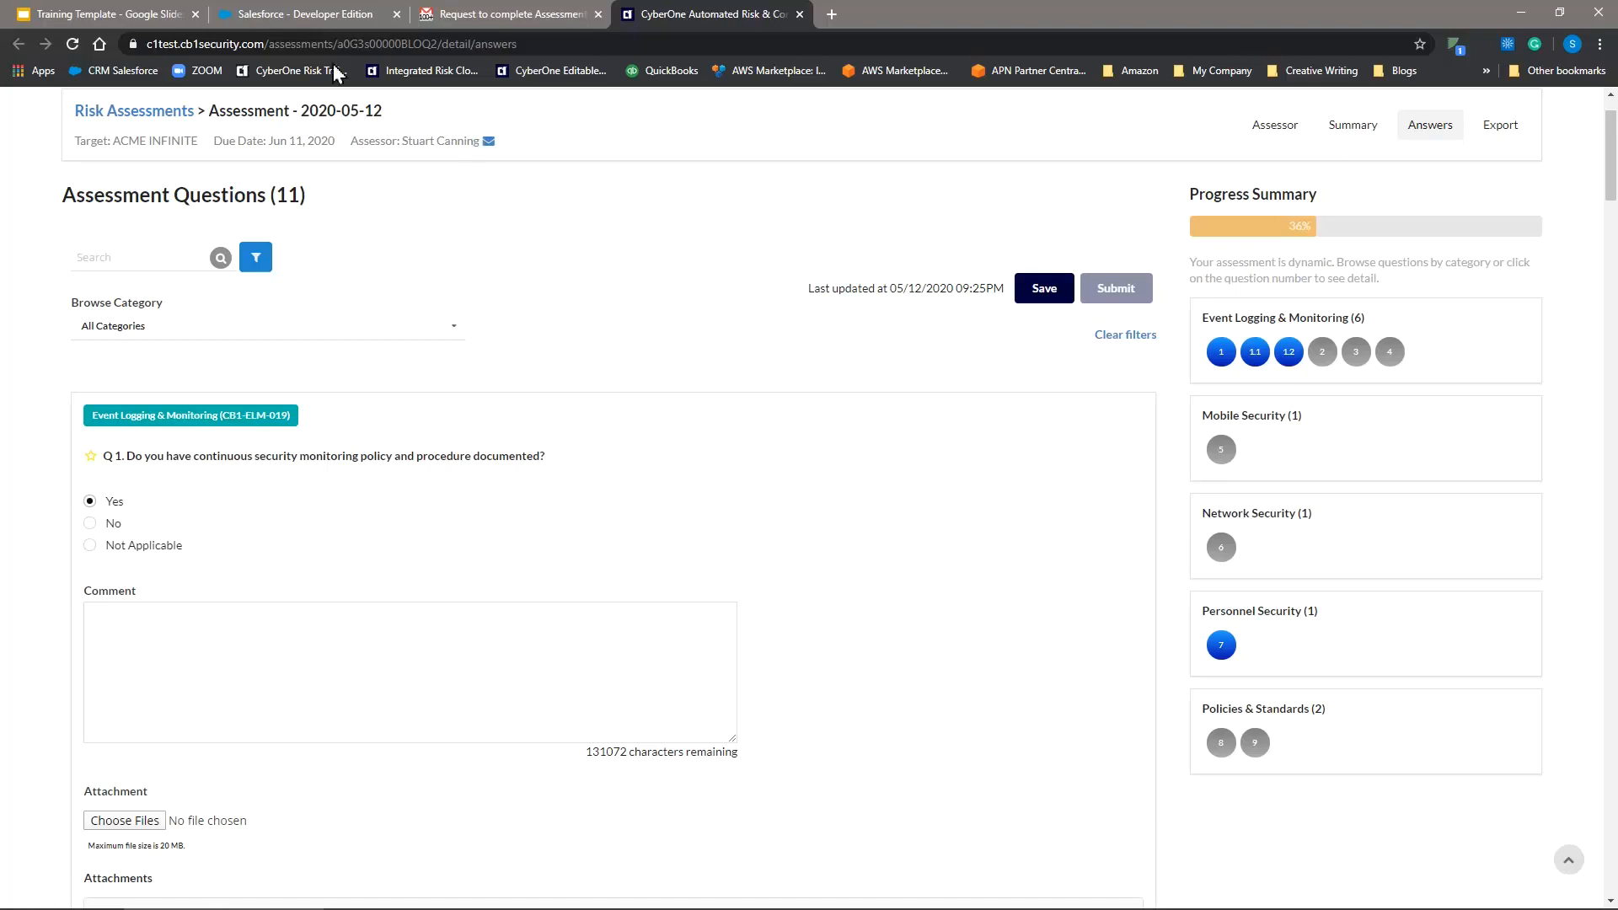
left_click(303, 15)
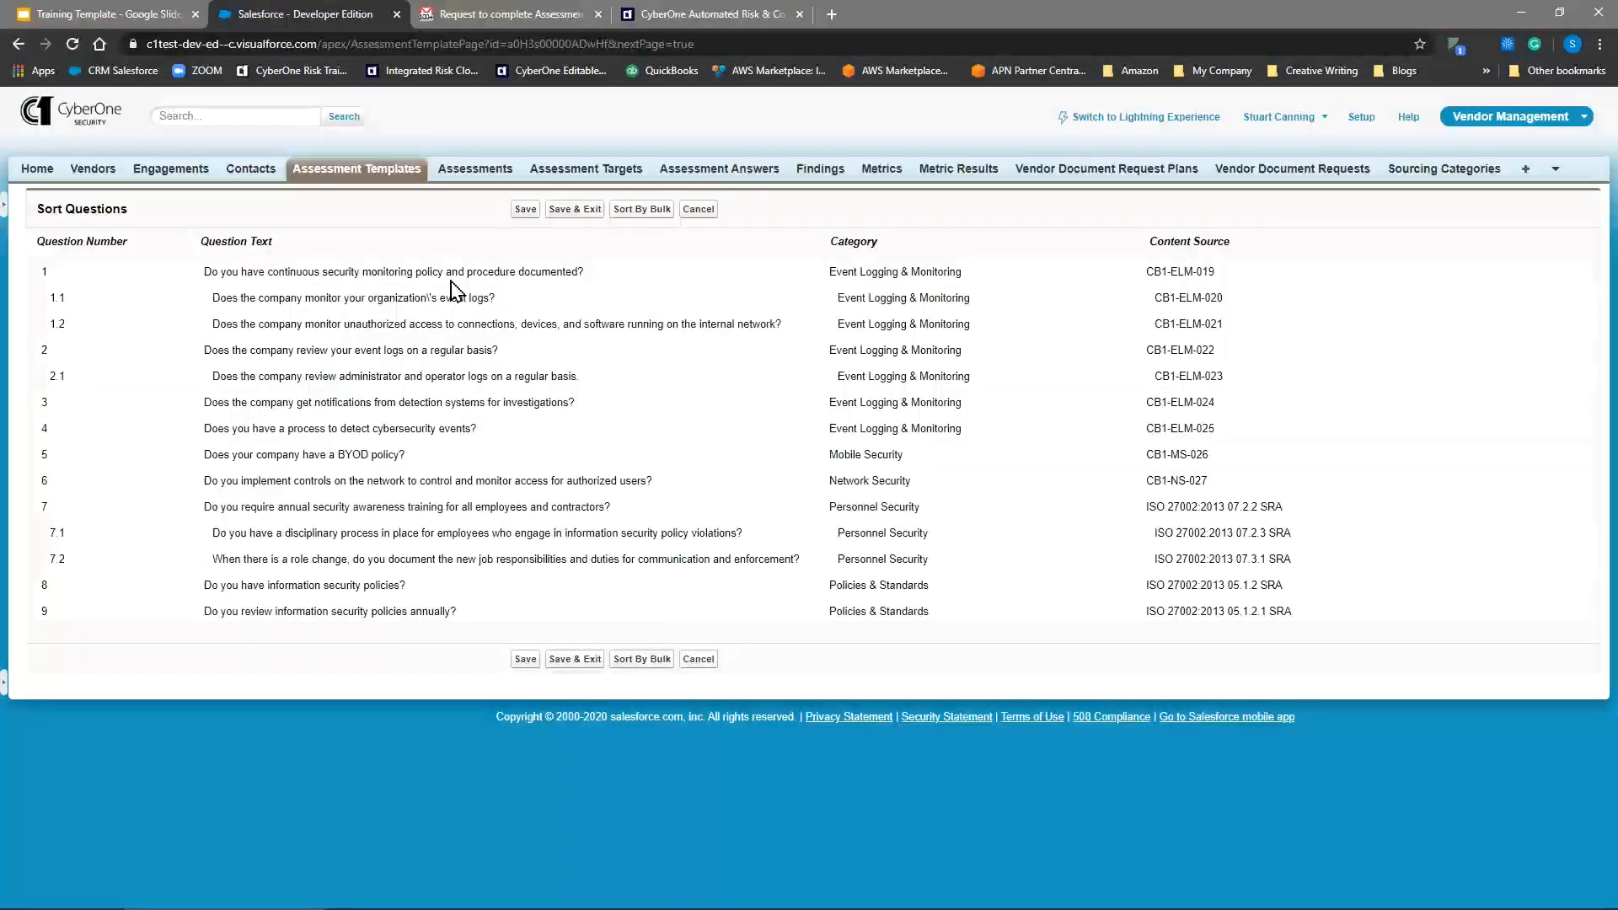